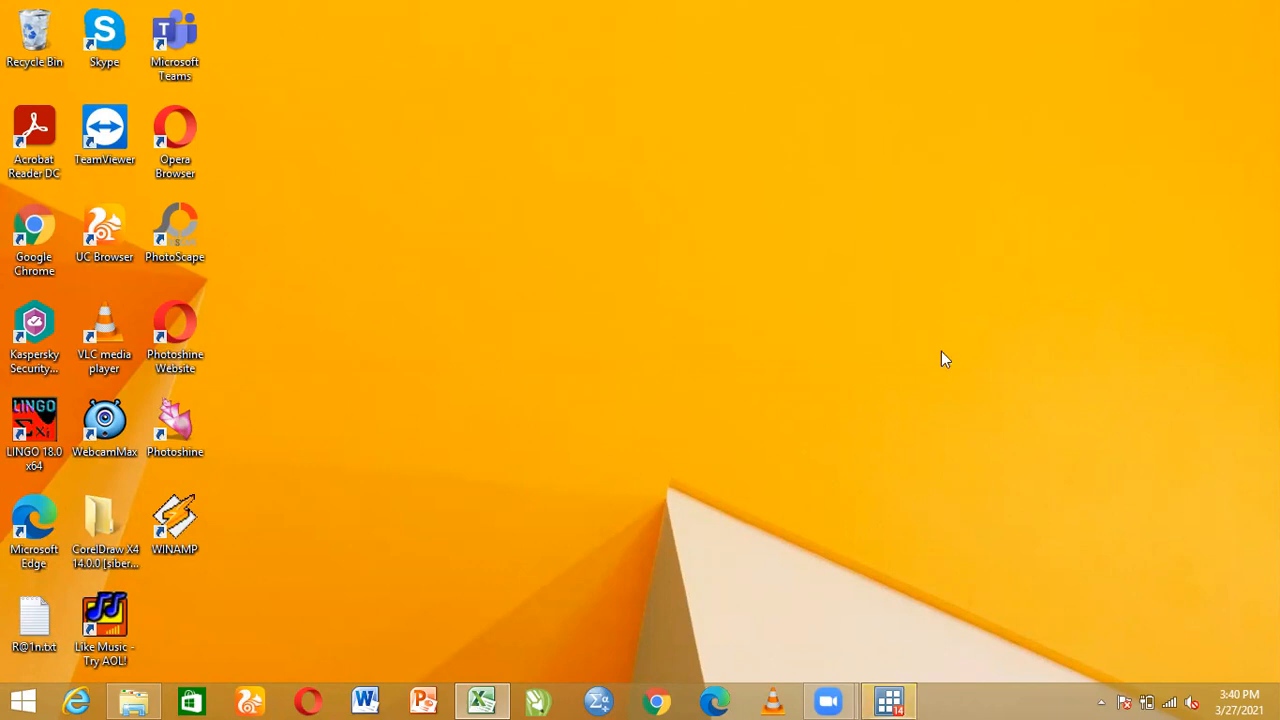
Step: Switch to the open Stata window and get its command line ready for input
mouse_move(881, 701)
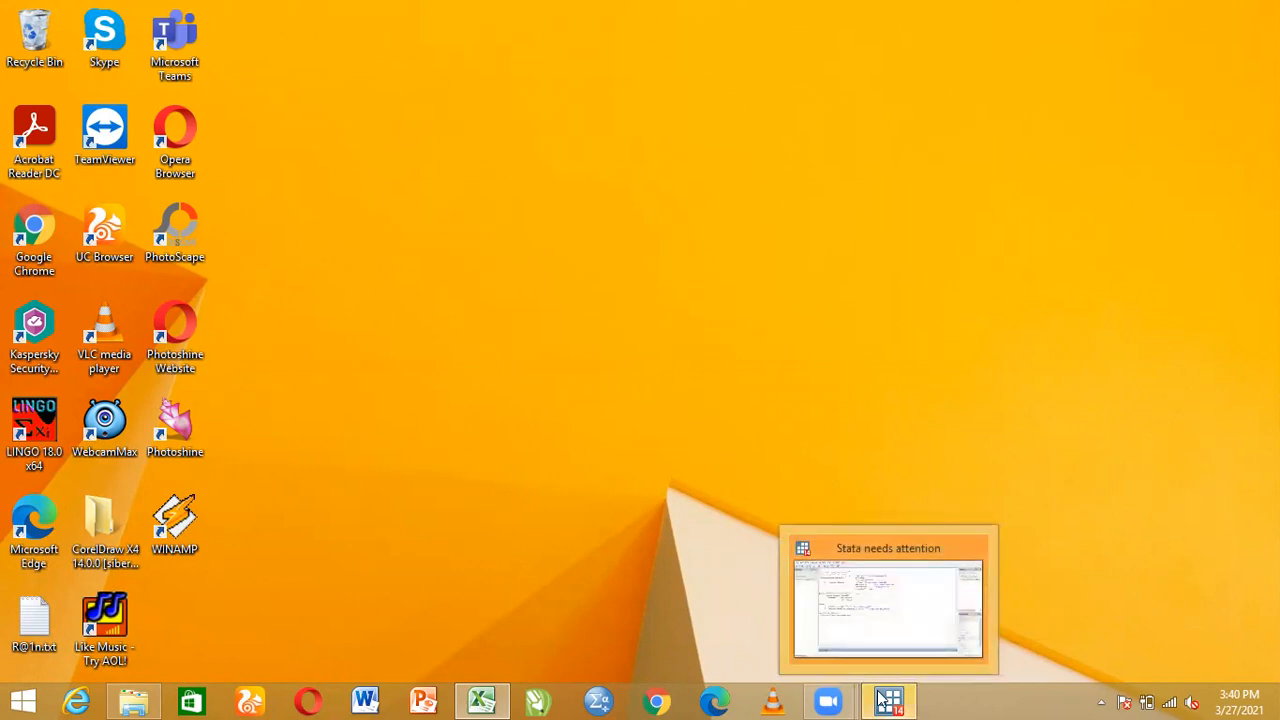
left_click(882, 700)
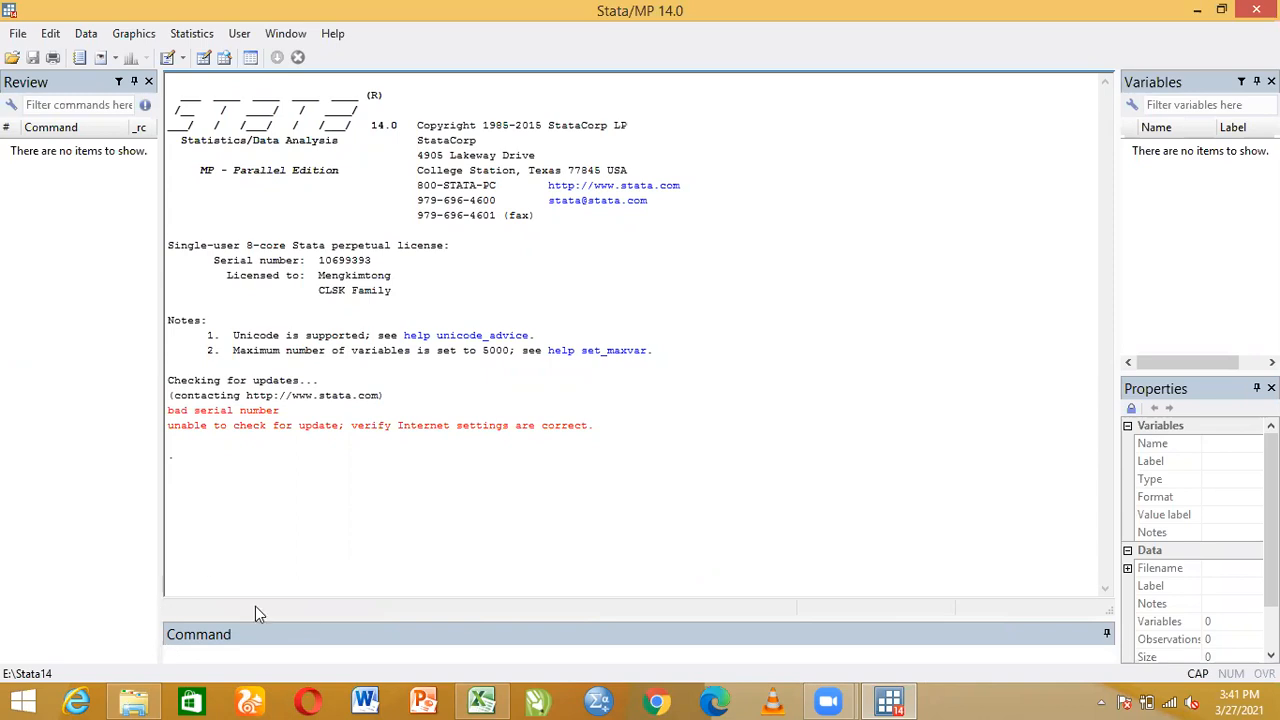
left_click(200, 654)
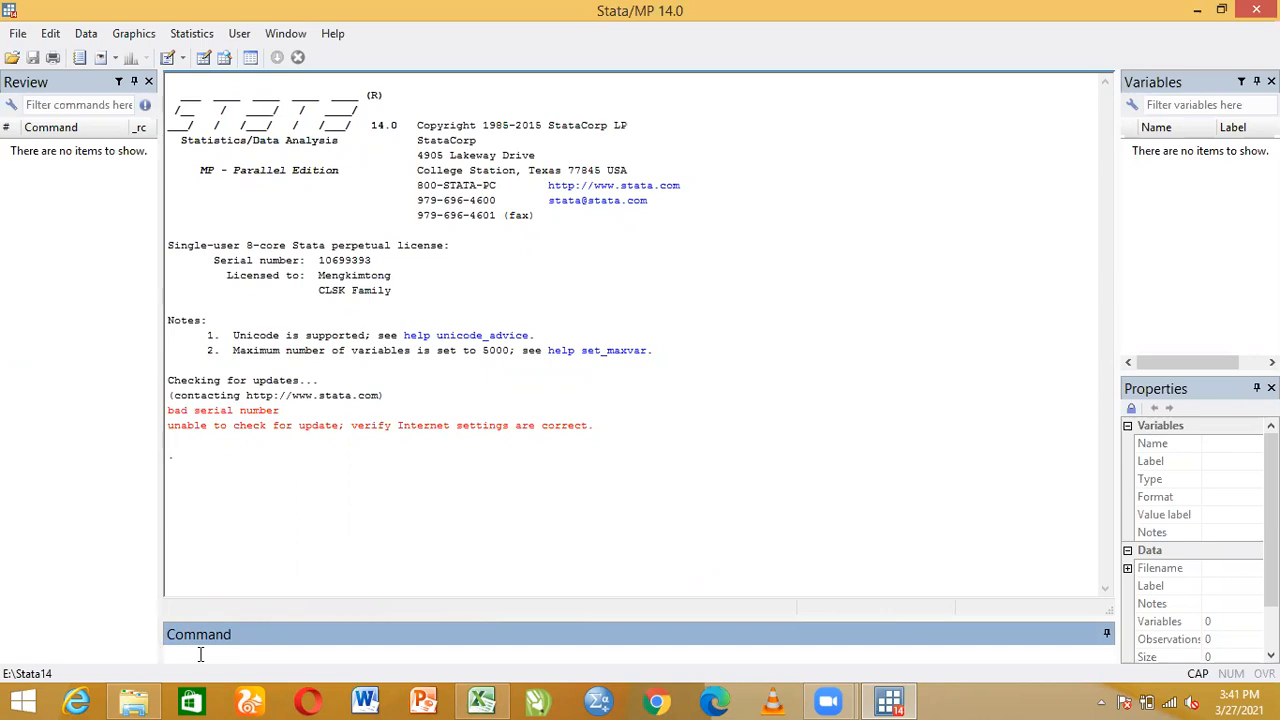
type("MPN")
key("BackSpace")
key("BackSpace")
key("BackSpace")
key("Caps_Lock")
type("mean")
key("BackSpace")
key("BackSpace")
key("BackSpace")
key("BackSpace")
Step: Switch to the Soal Simulator.xlsx workbook in Excel and examine the X and Y data on Sheet3
mouse_move(490, 700)
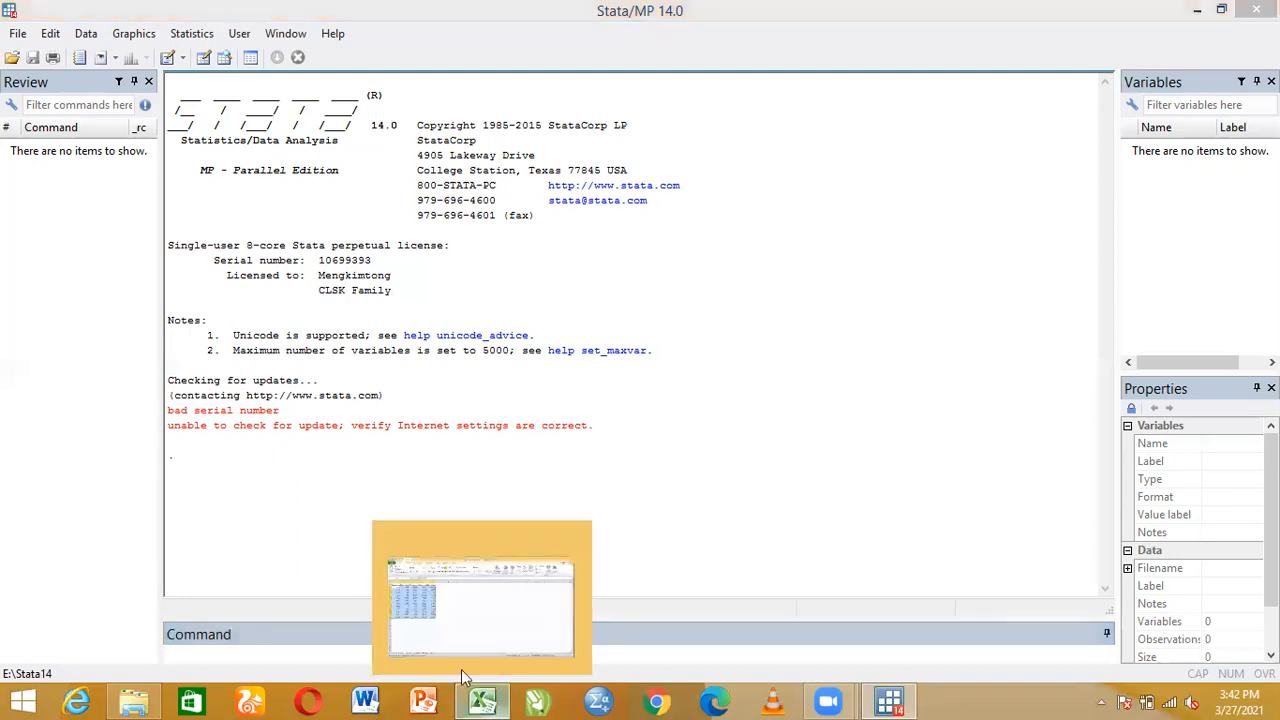
left_click(466, 672)
left_click(203, 656)
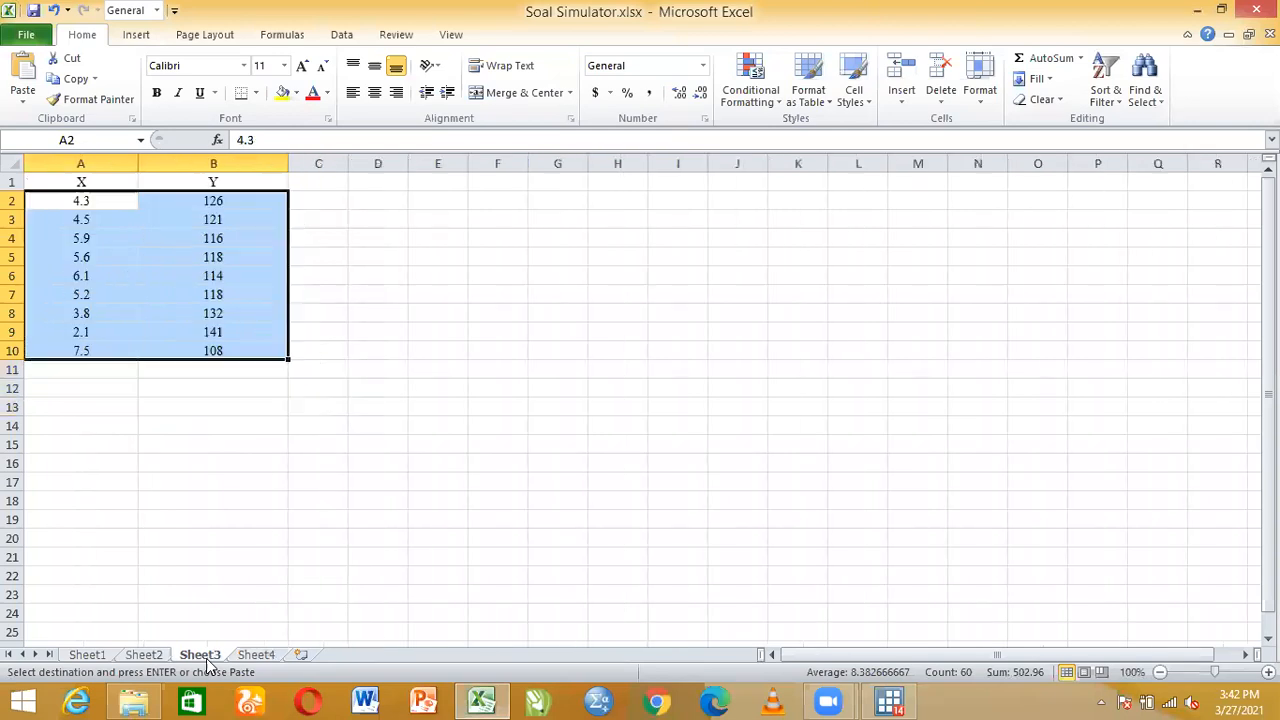
left_click(350, 557)
left_click(153, 440)
left_click(106, 425)
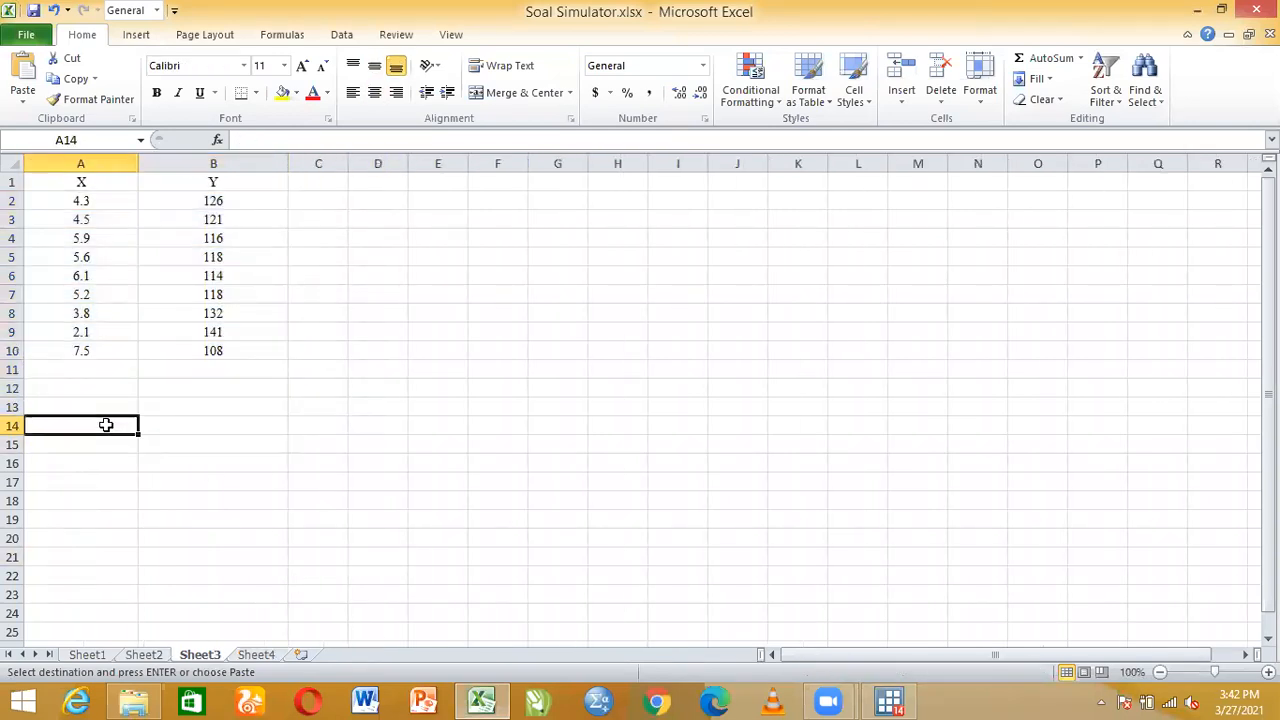
left_click(234, 411)
left_click(309, 342)
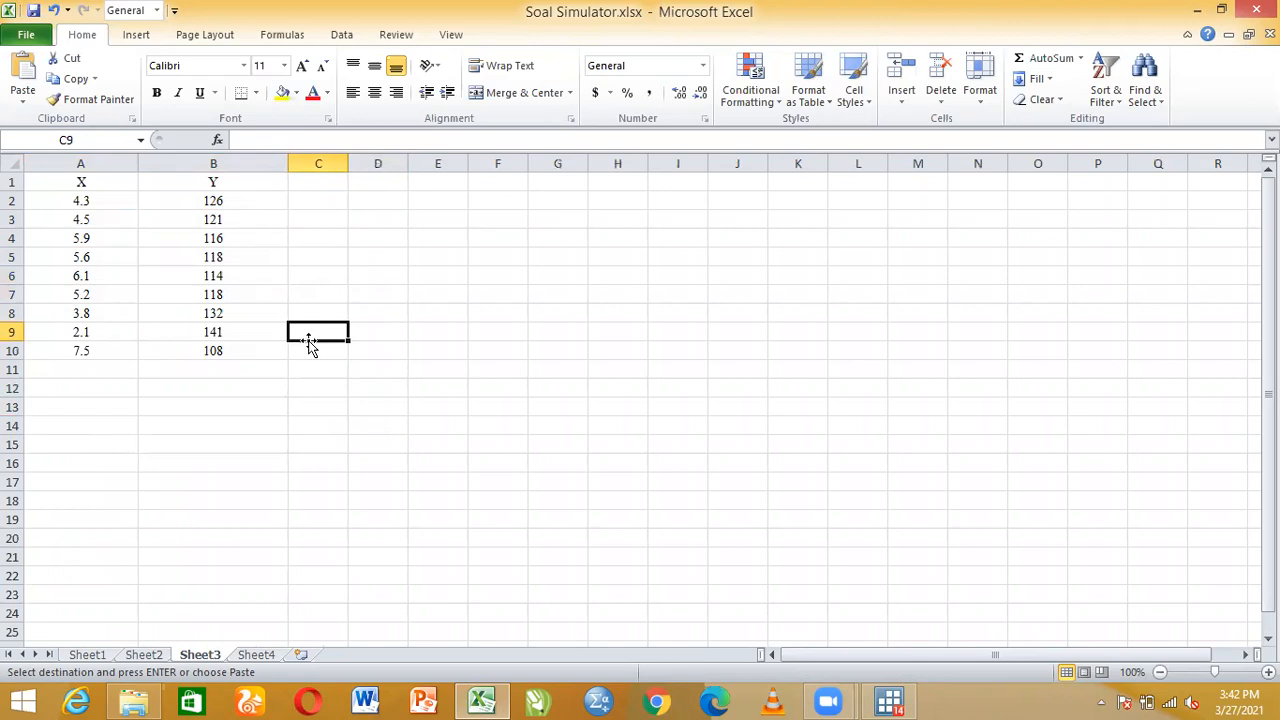
Step: Switch back to Stata, start an Excel spreadsheet import and choose Soal Simulator.xlsx as its source file
left_click(885, 700)
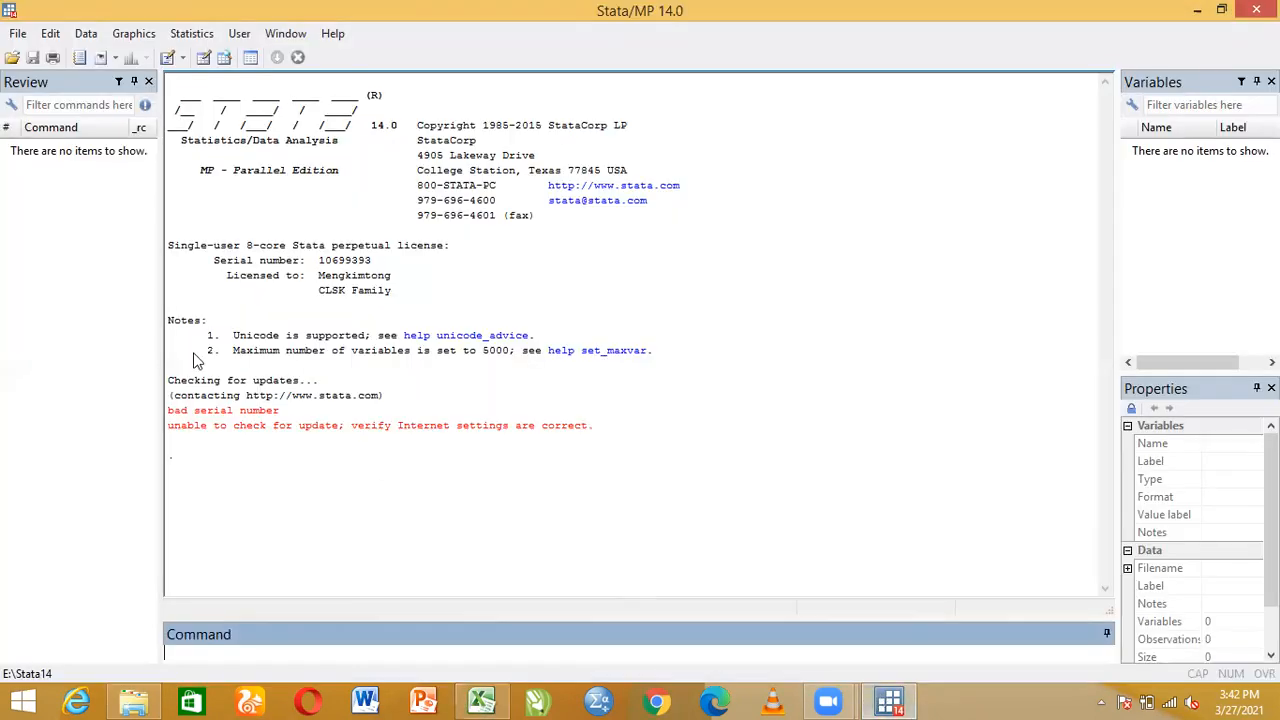
left_click(20, 34)
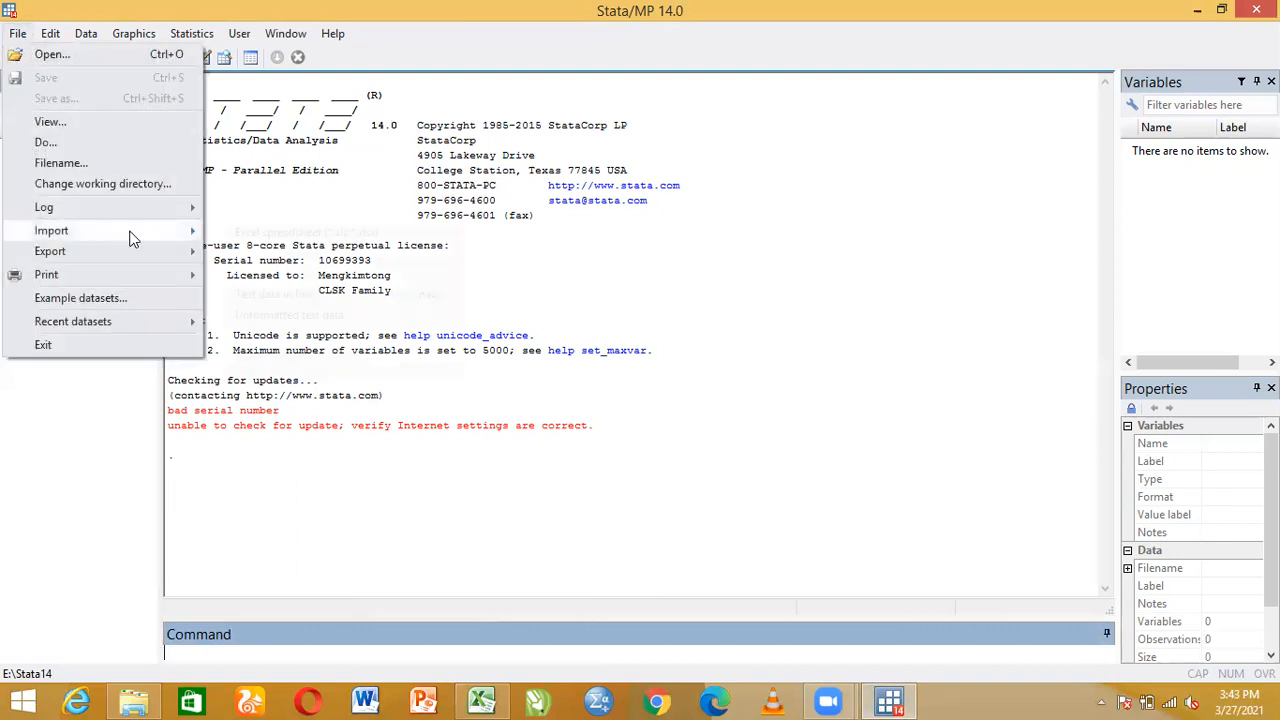
mouse_move(130, 238)
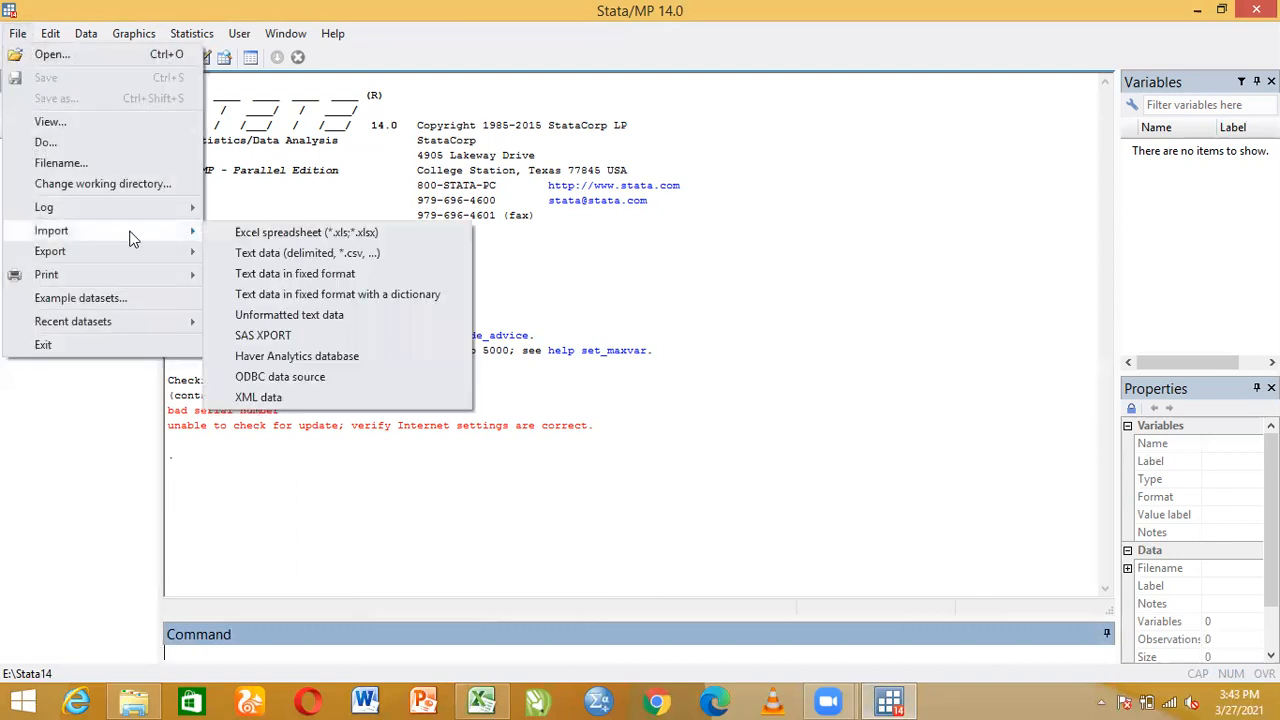
left_click(229, 236)
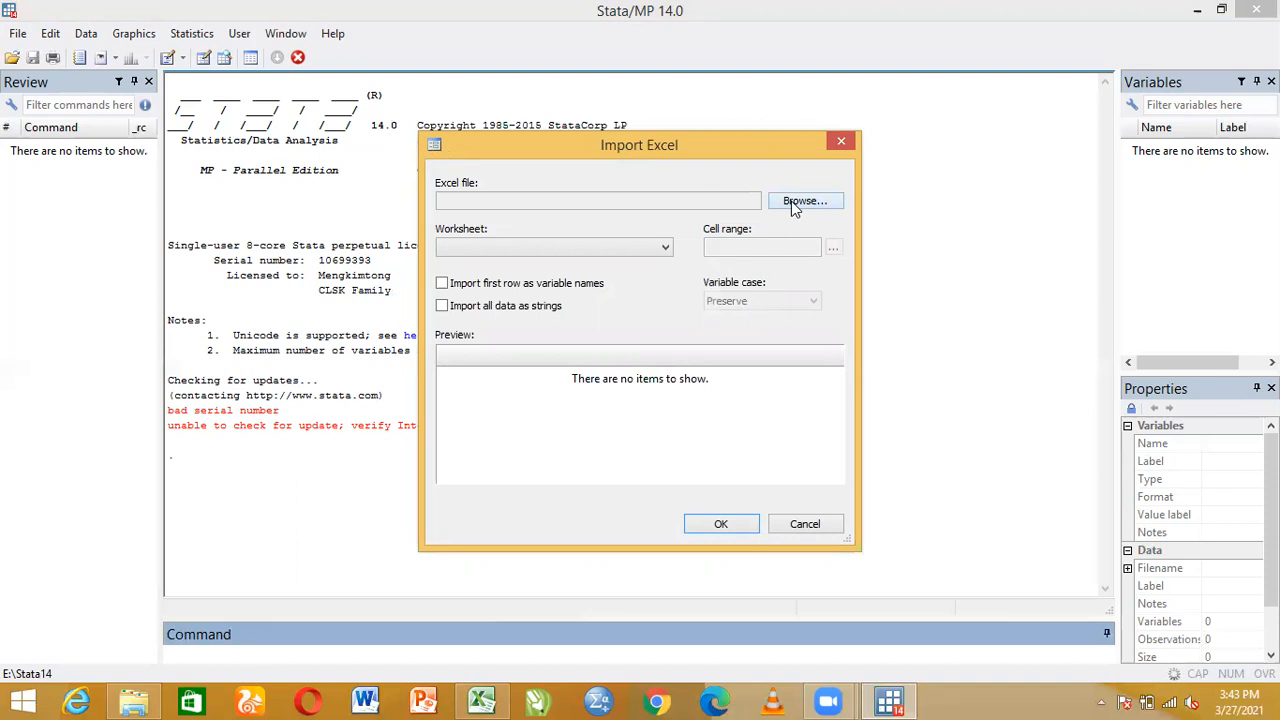
left_click(795, 204)
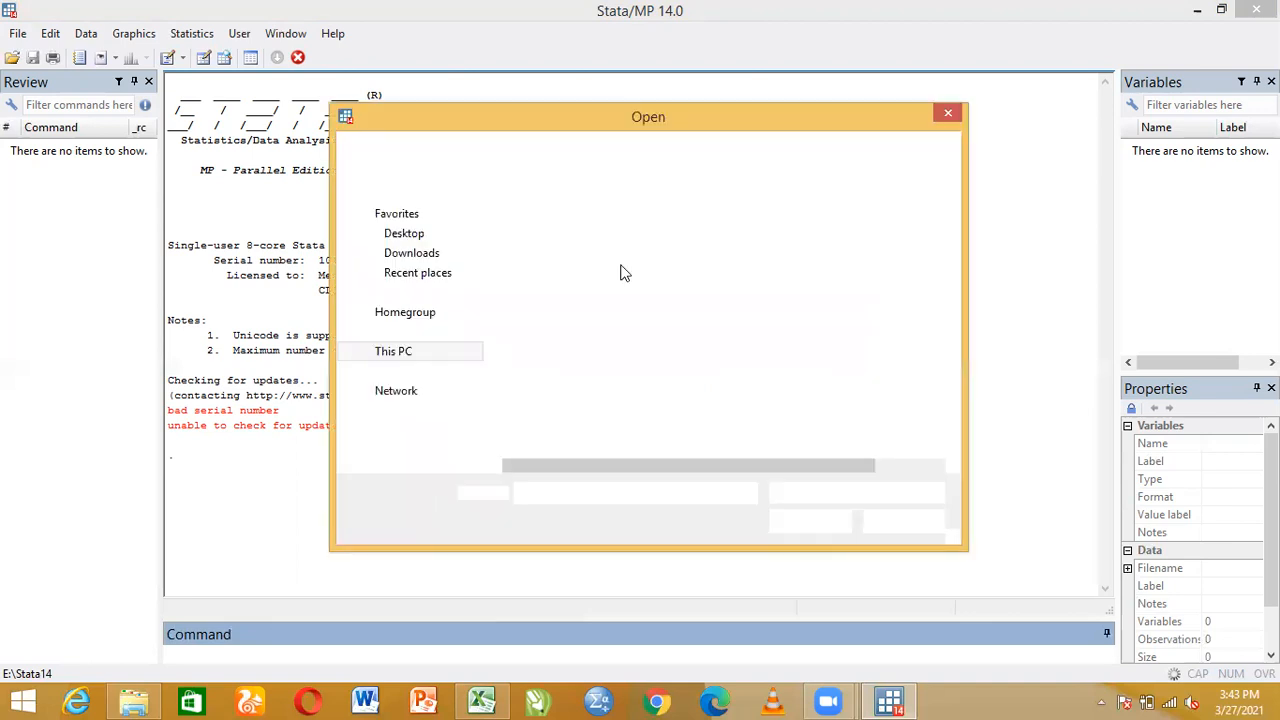
left_click(608, 251)
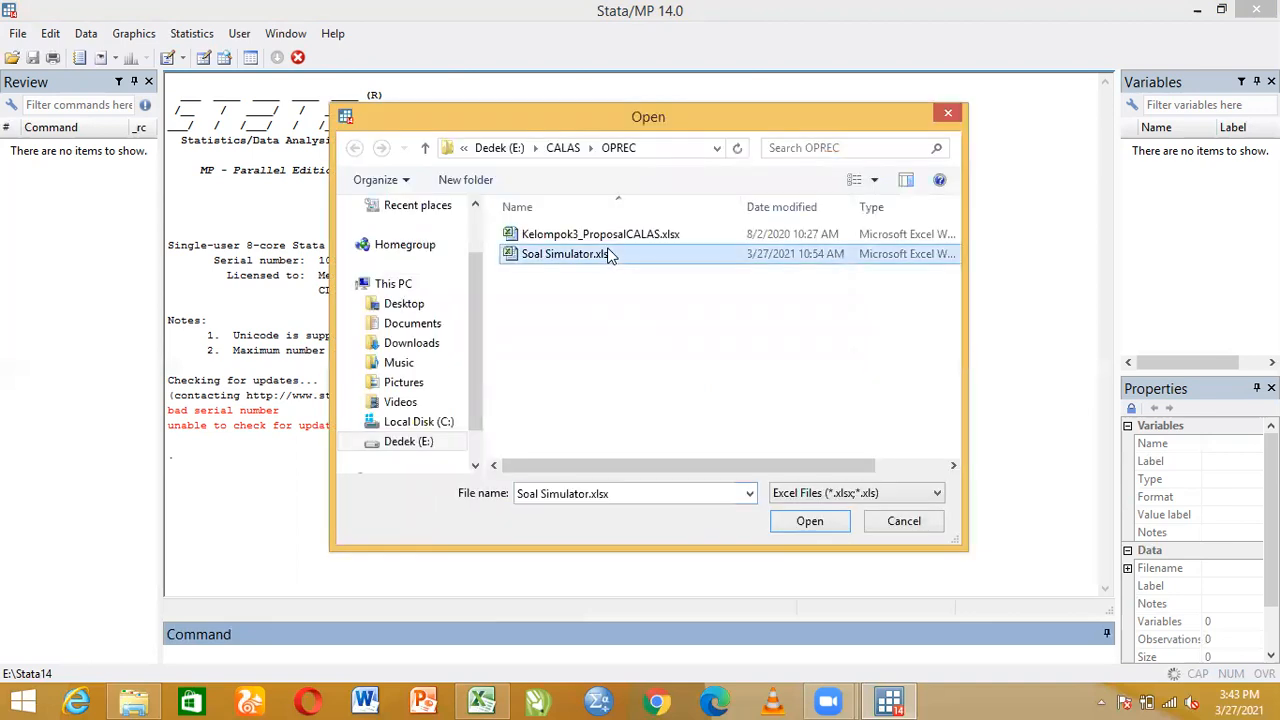
left_click(810, 524)
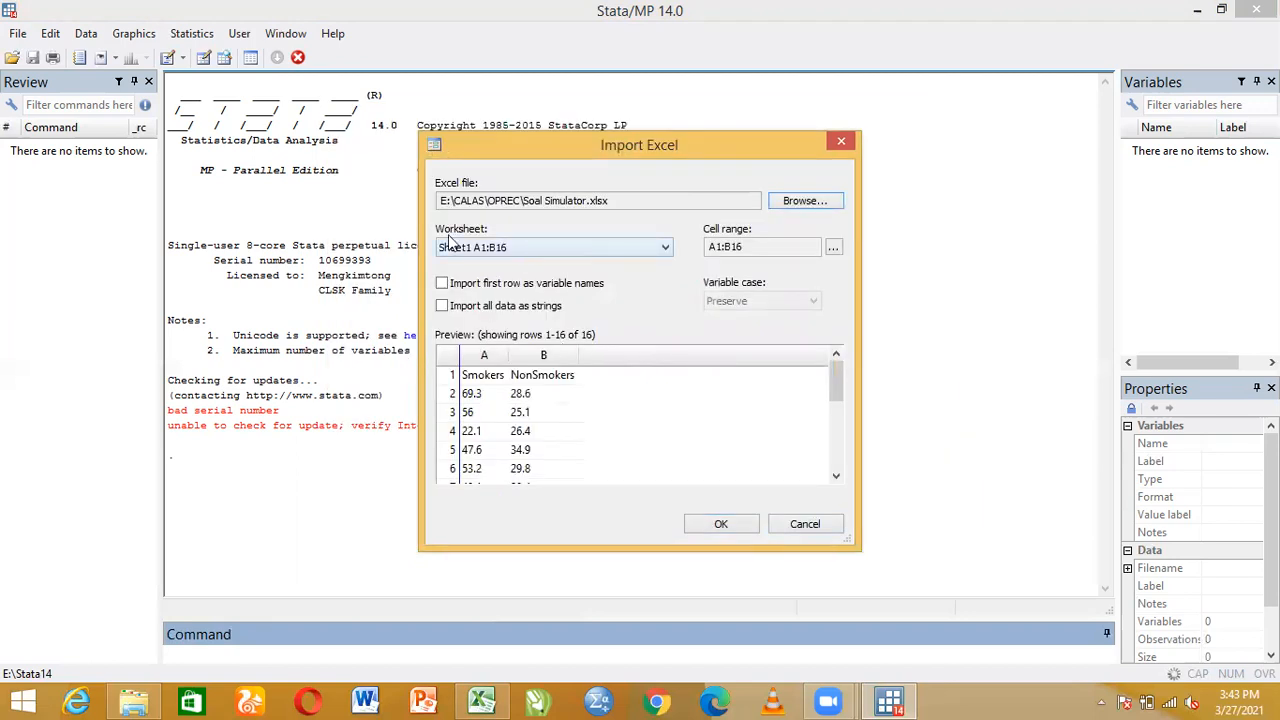
Step: Import worksheet Sheet3 with its first row used as variable names
left_click(650, 250)
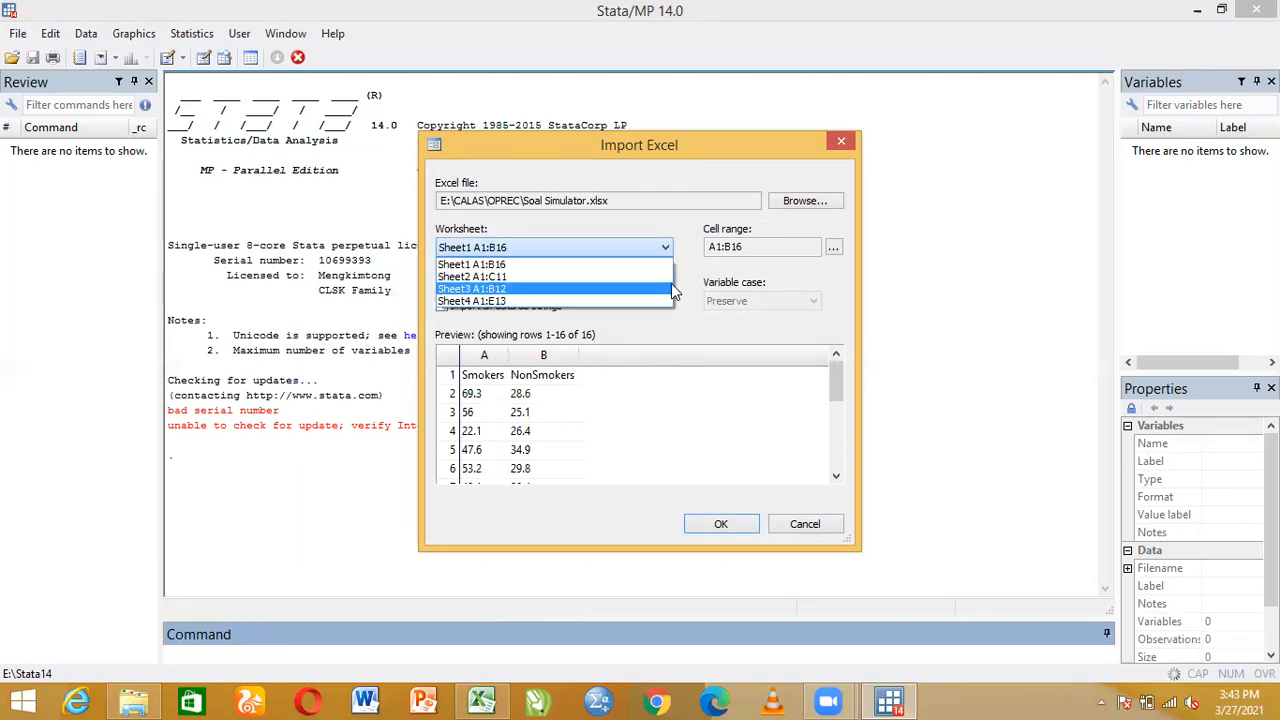
left_click(519, 289)
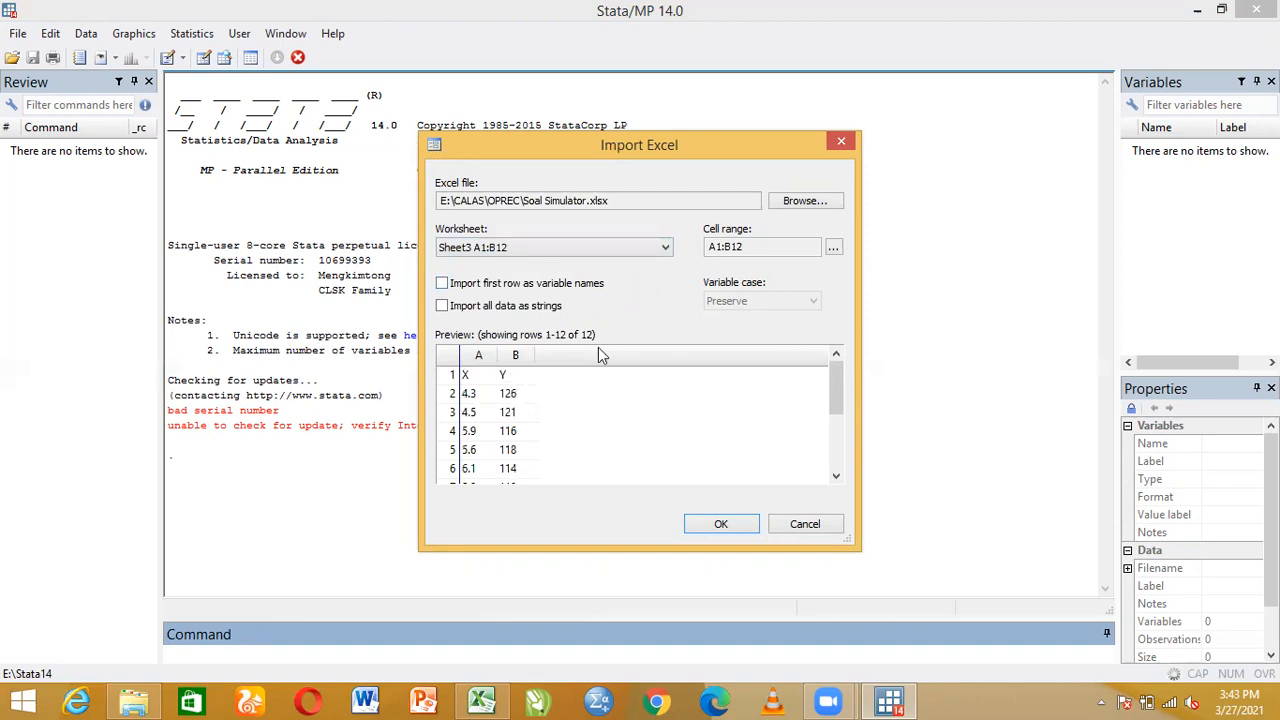
mouse_move(836, 383)
left_mouse_down()
mouse_move(842, 455)
mouse_move(840, 375)
left_mouse_up()
left_click(586, 286)
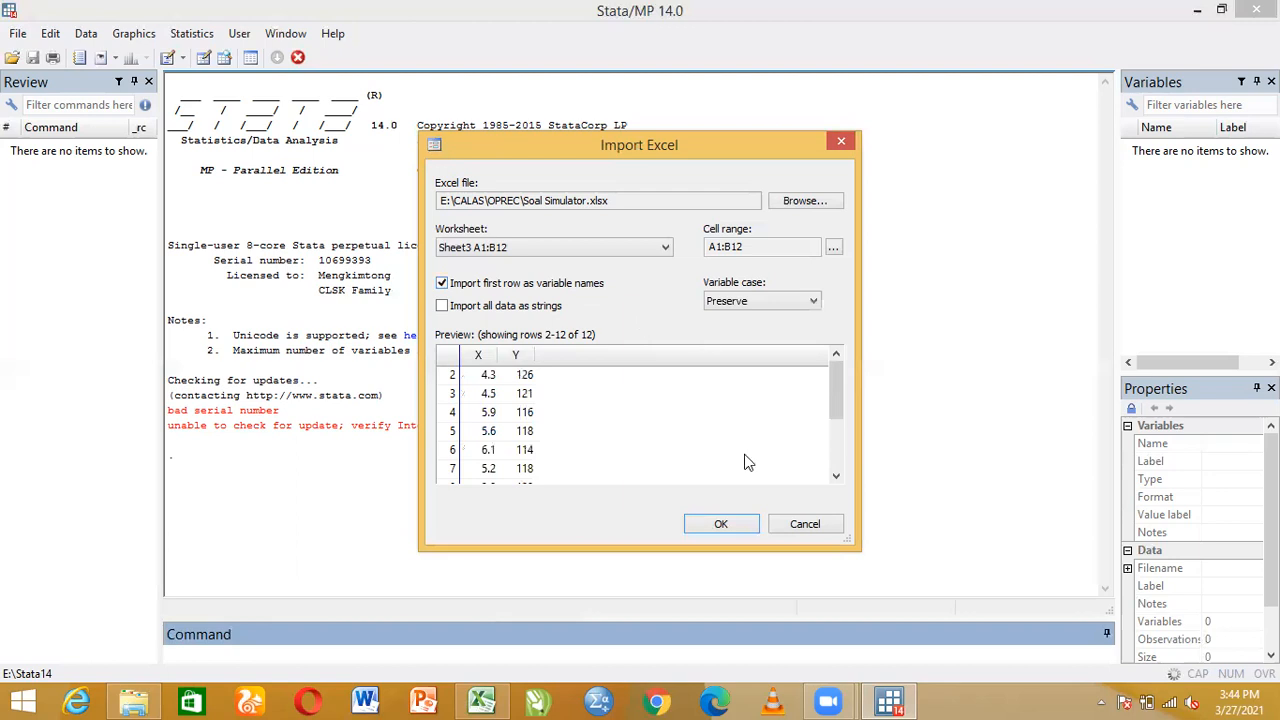
left_click(731, 536)
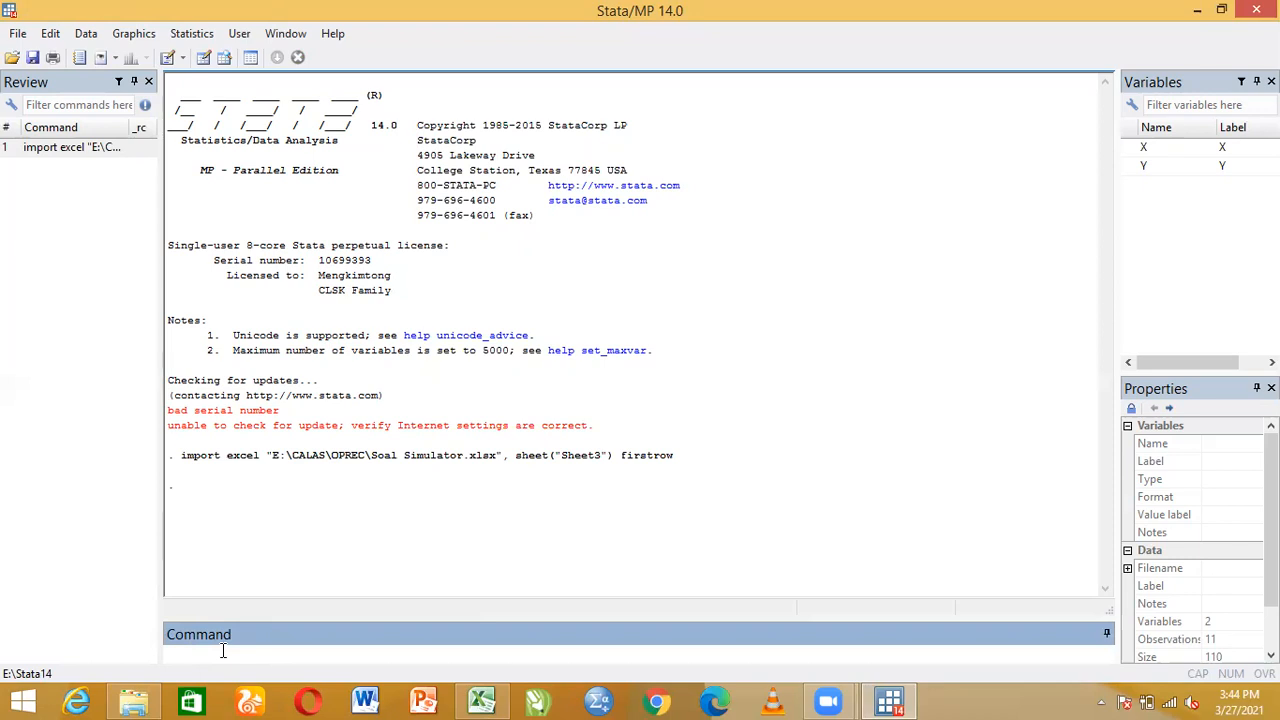
Step: Run a simple linear regression of Y on X with the command regress Y X
type("regress")
key("Caps_Lock")
type("Y X1")
key("BackSpace")
key("BackSpace")
type("X")
key("Return")
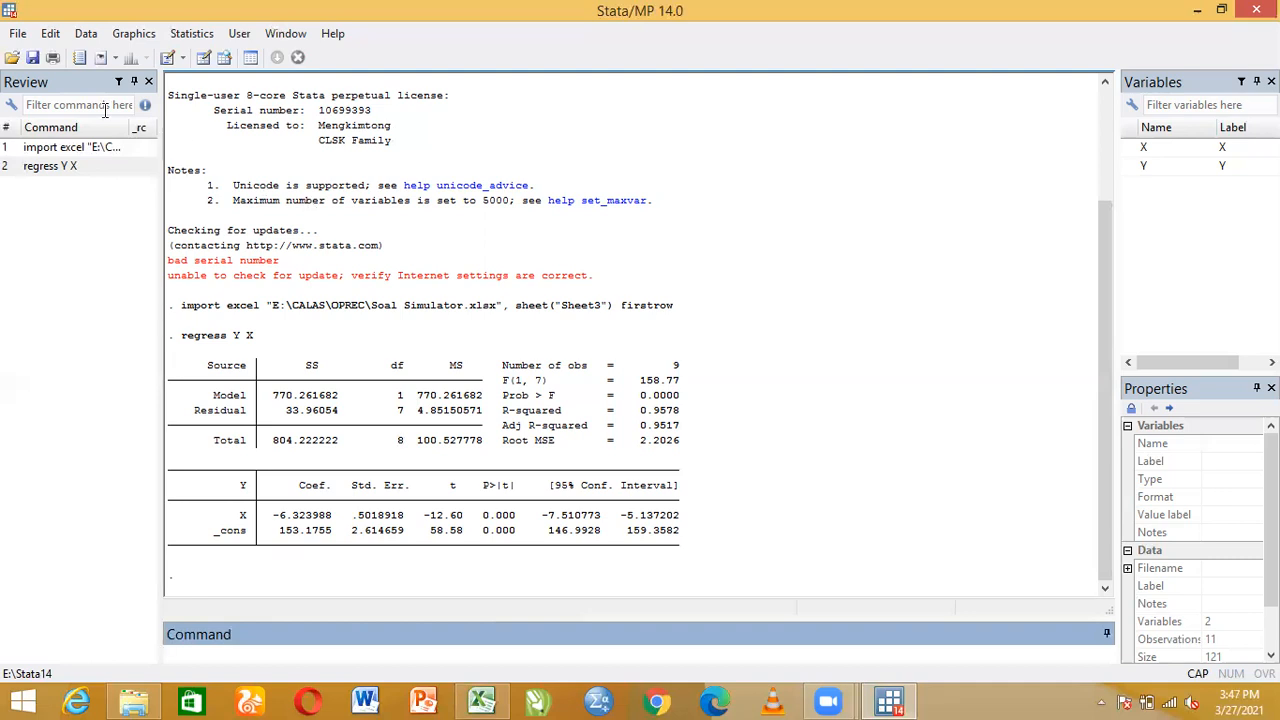
Step: Switch to the Soal Simulator.xlsx workbook in Excel and view the data on Sheet4
left_click(20, 36)
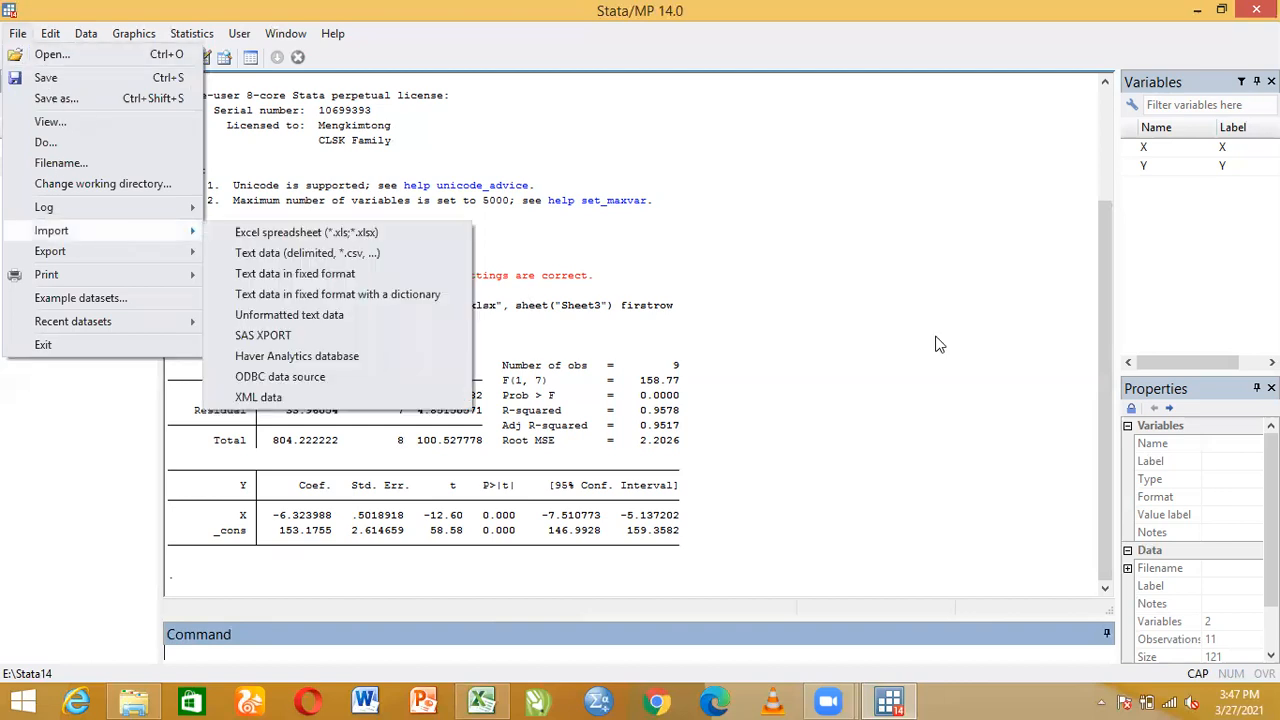
left_click(469, 698)
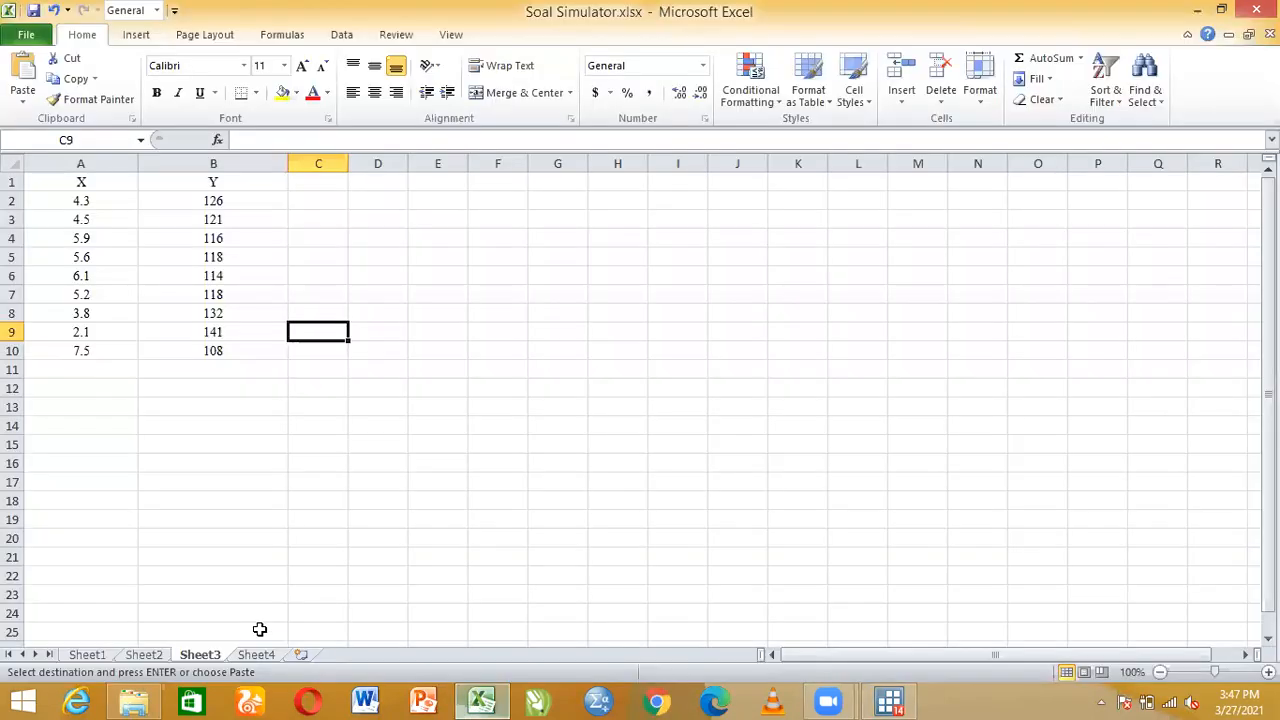
left_click(258, 655)
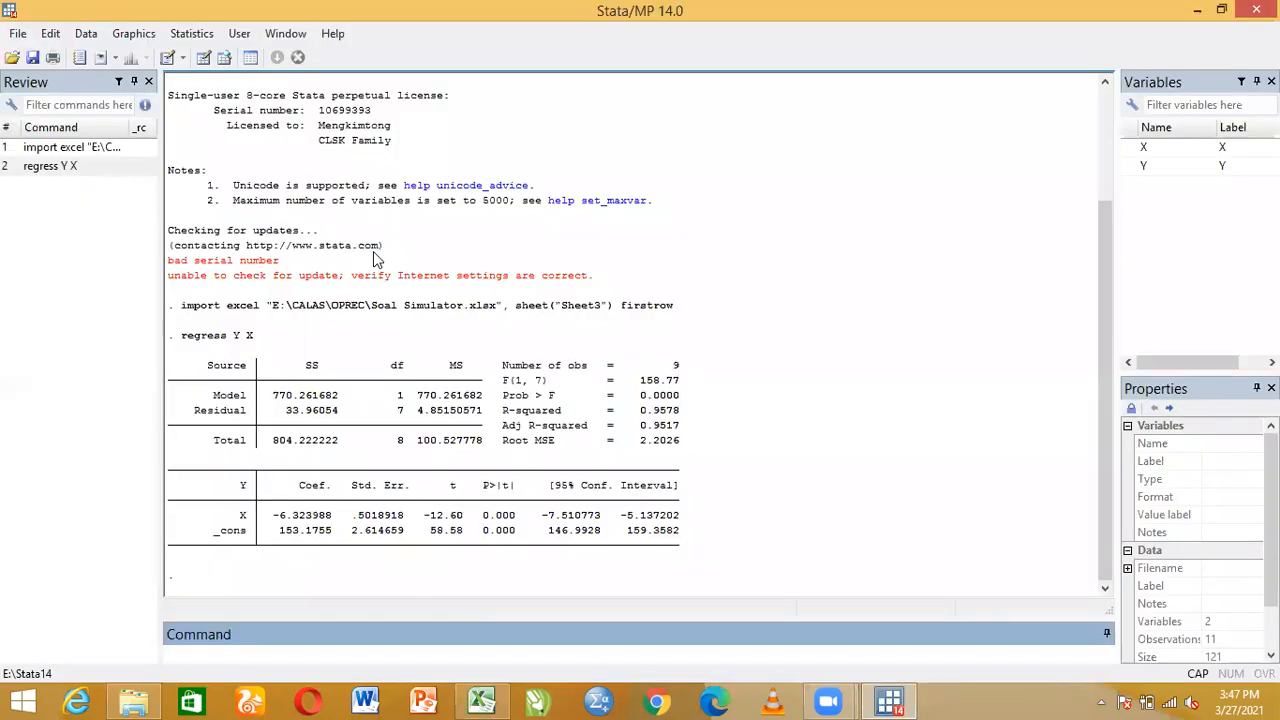
Step: In Stata, start another Excel spreadsheet import and choose Soal Simulator.xlsx as the source file again
left_click(50, 33)
key("Left")
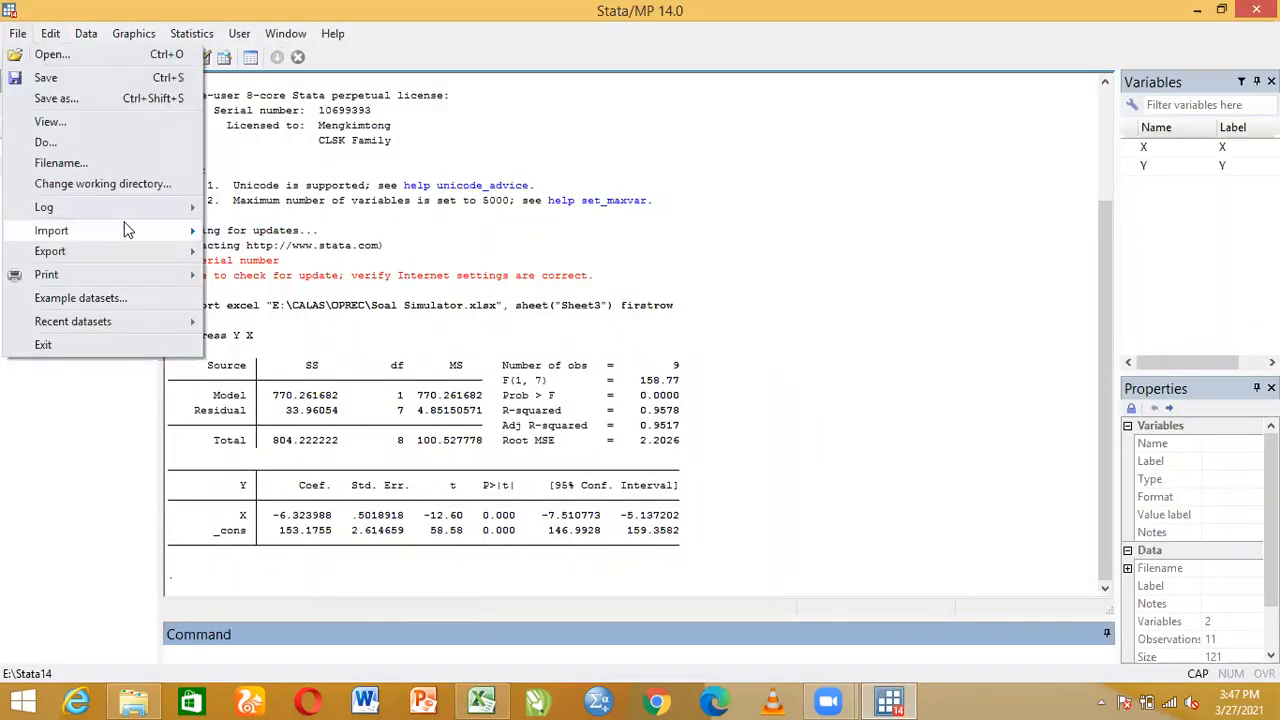
mouse_move(196, 232)
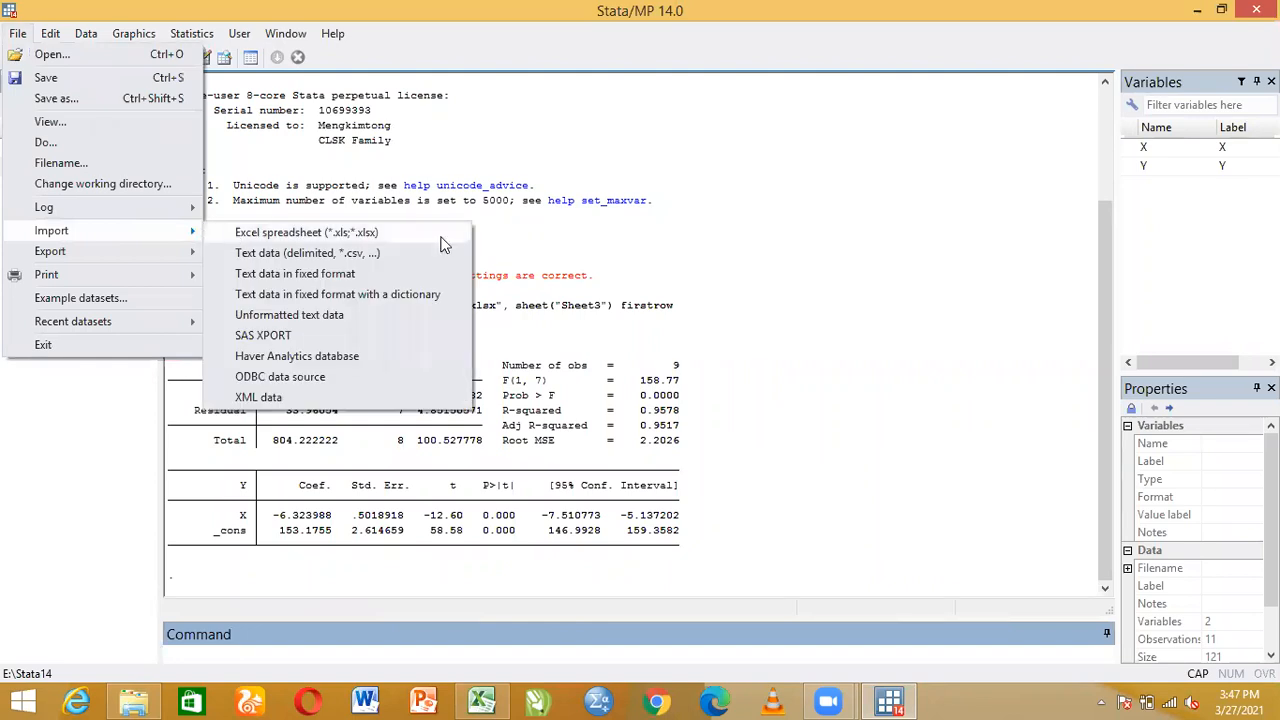
key("Return")
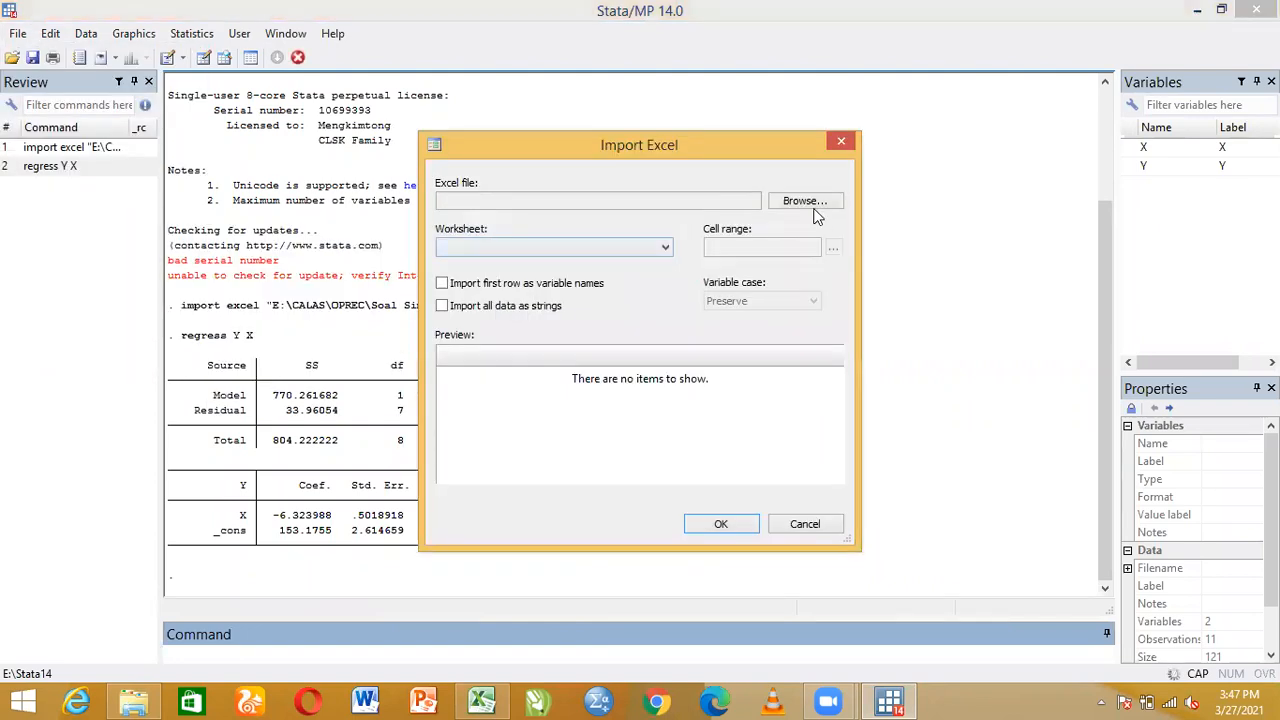
left_click(780, 206)
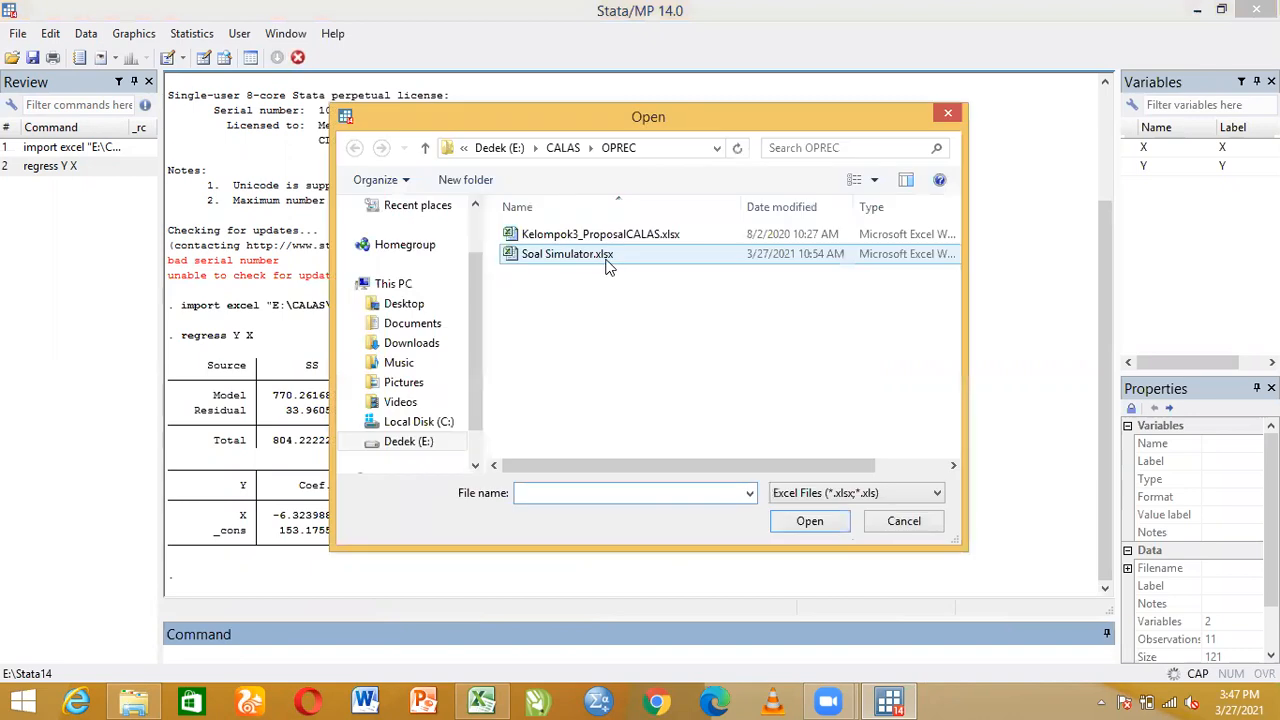
left_click(606, 257)
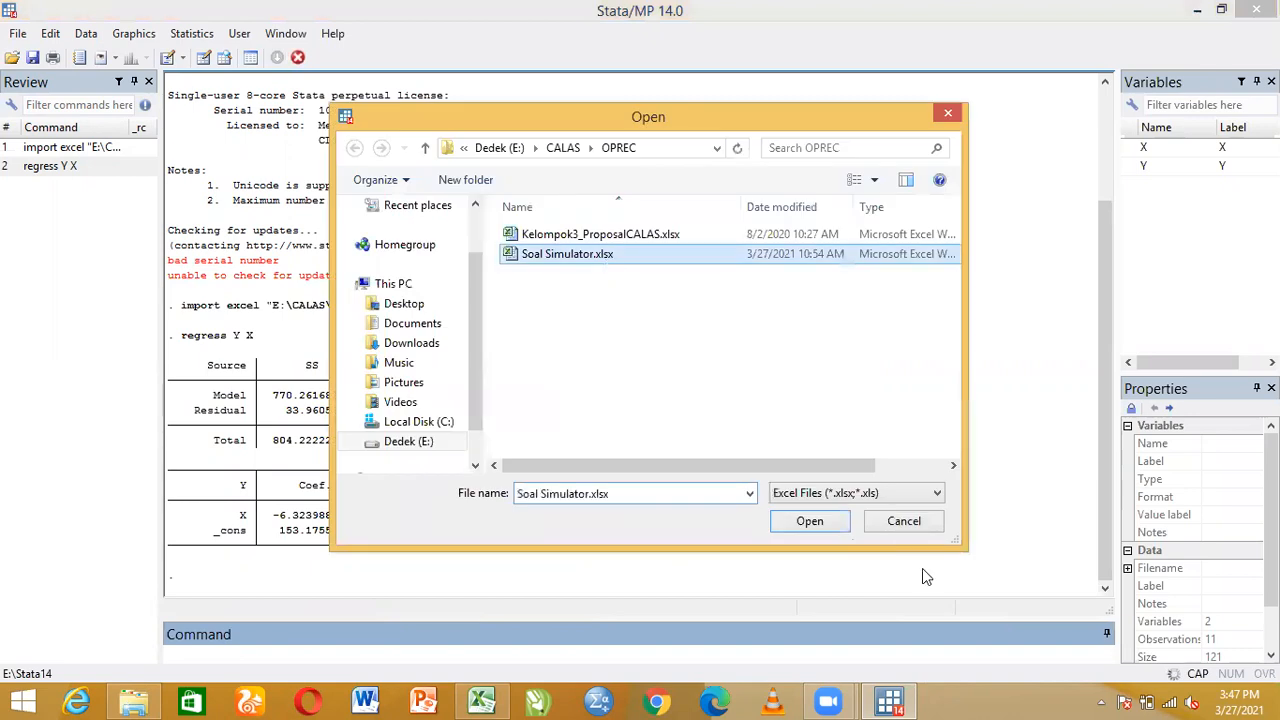
left_click(808, 521)
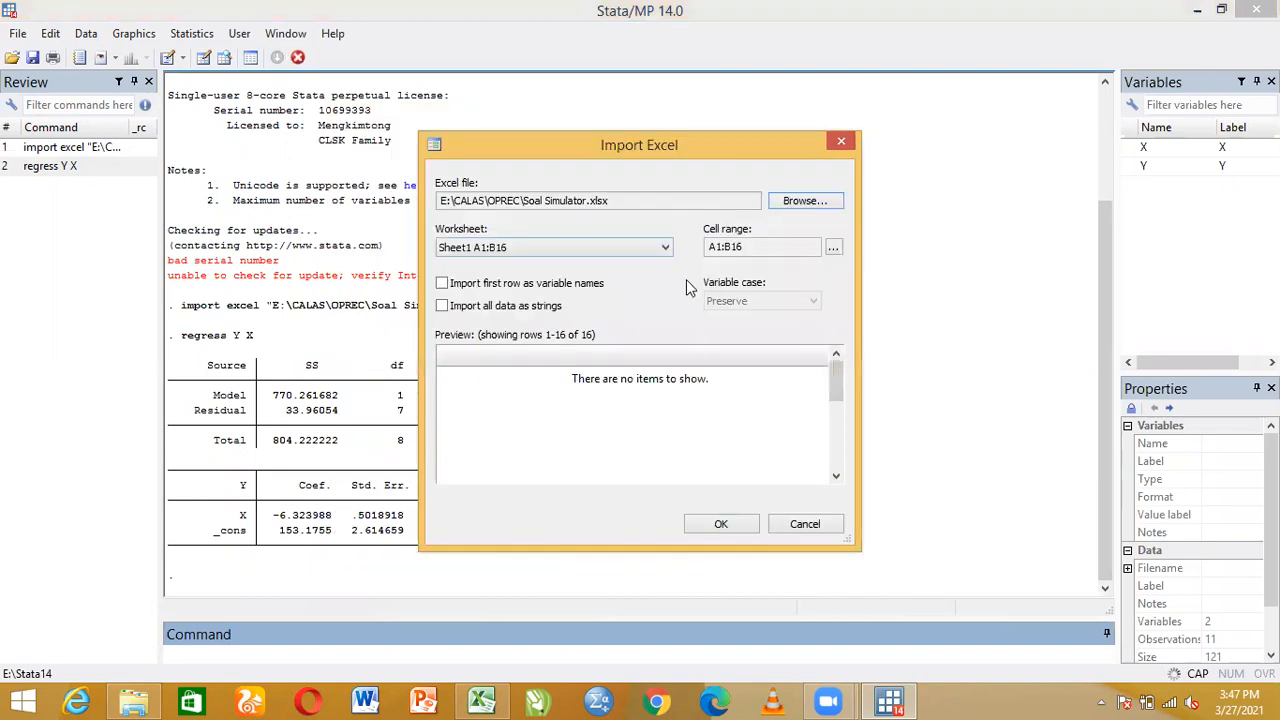
Step: Import worksheet Sheet4 with its first row as variable names, discarding the unsaved data in memory
left_click(545, 247)
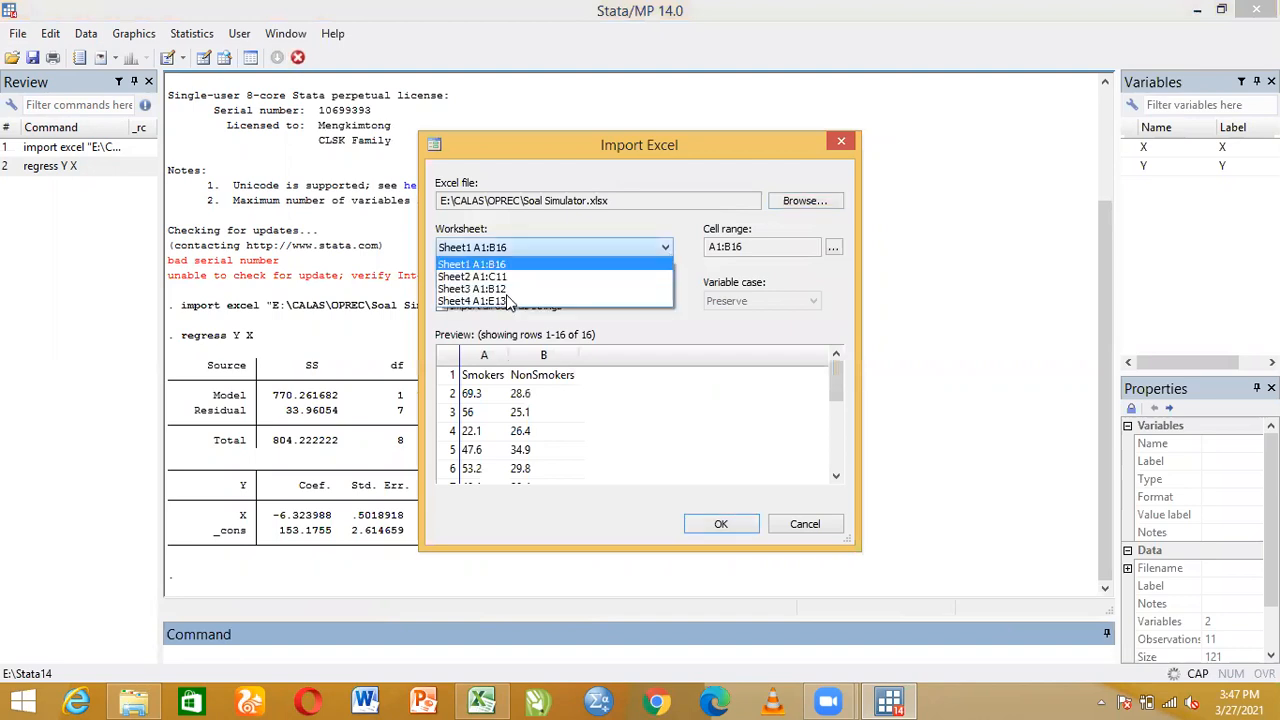
left_click(508, 301)
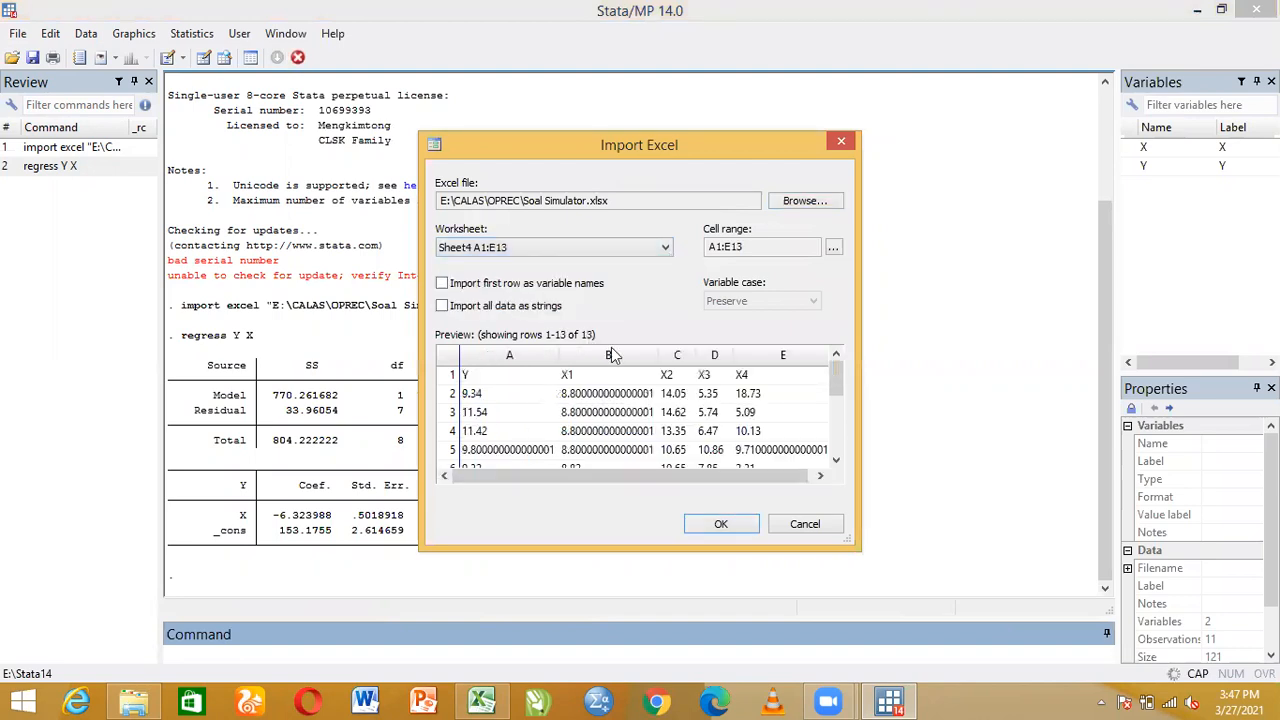
left_click(443, 284)
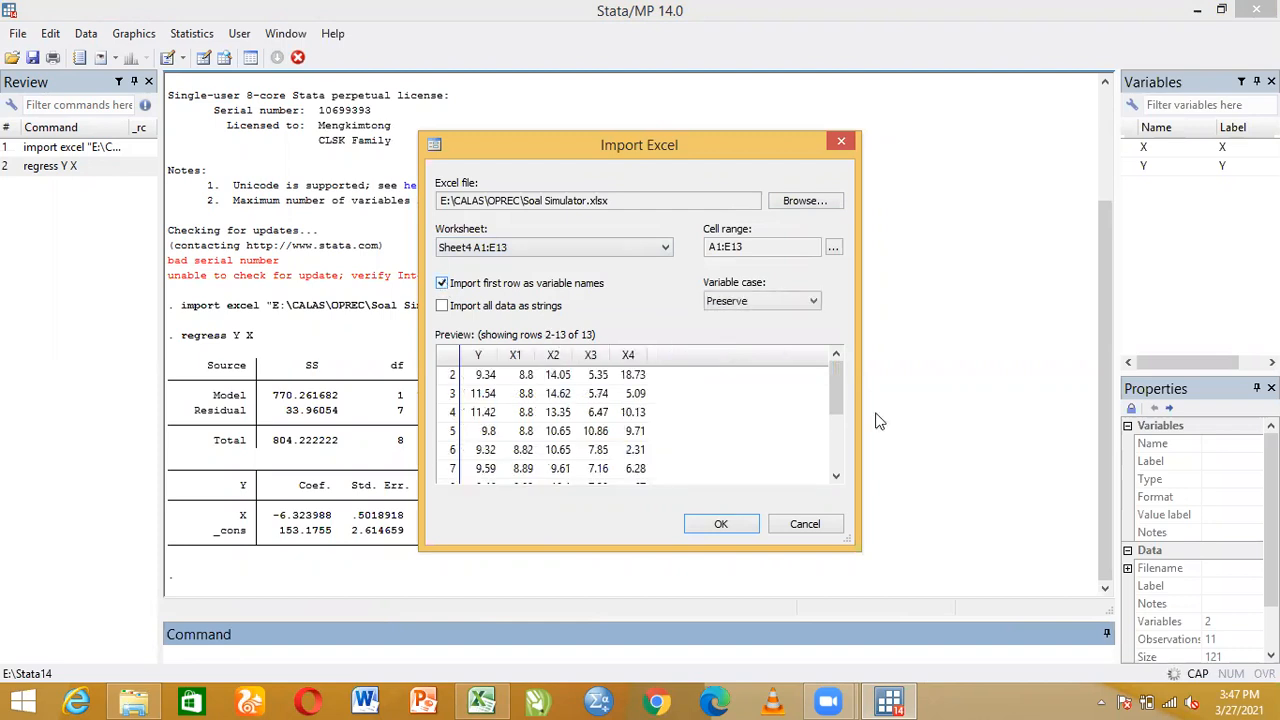
left_click(725, 526)
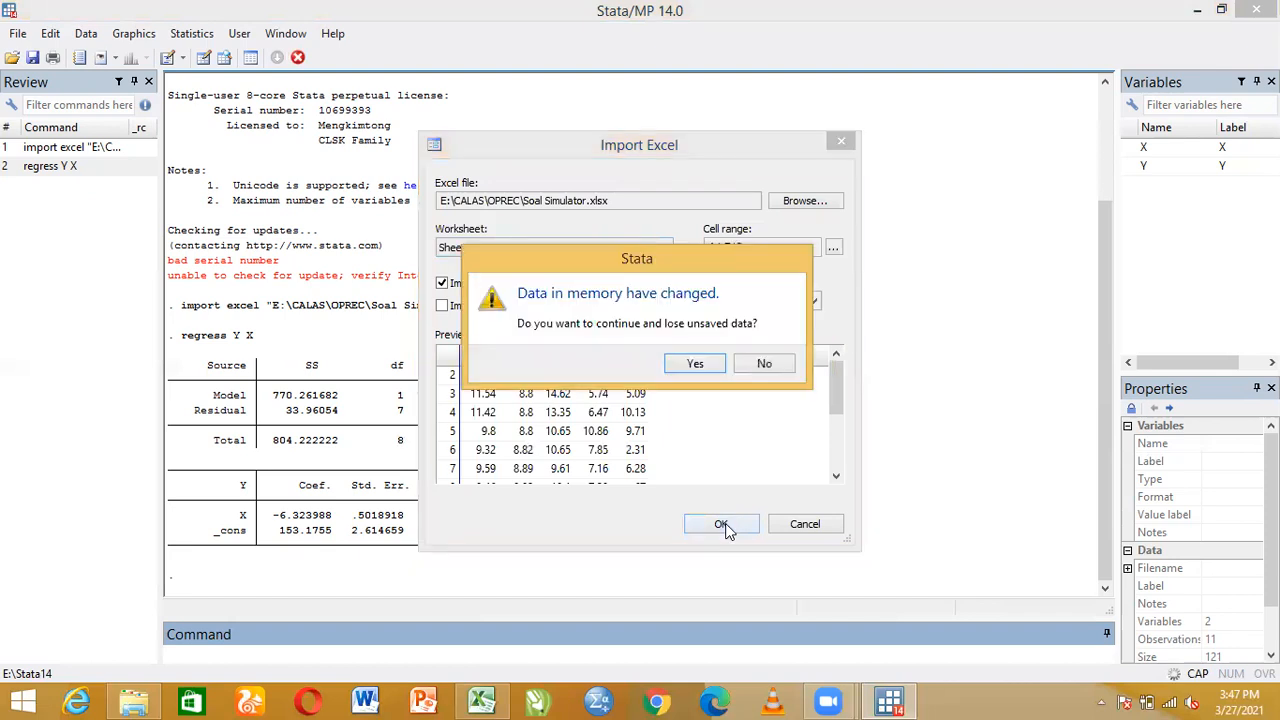
left_click(695, 366)
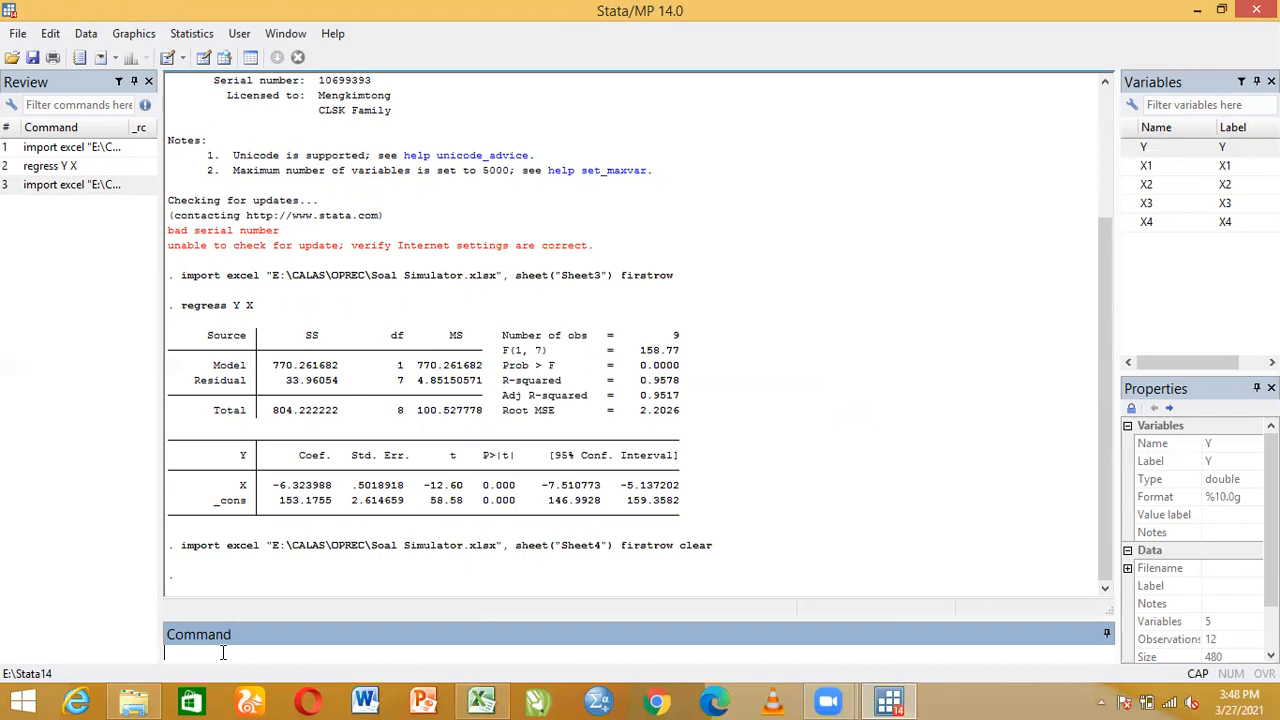
Step: Try to run the multiple regression command regress Y x1 X2 X3 X4
type("RE")
key("BackSpace")
key("BackSpace")
key("Caps_Lock")
type("regress")
key("Caps_Lock")
type("Y X2 X3")
key("BackSpace")
key("BackSpace")
key("BackSpace")
key("BackSpace")
type("1 X2 X3 X4")
left_click(286, 652)
key("Caps_Lock")
key("BackSpace")
type("x")
left_click(350, 655)
key("Return")
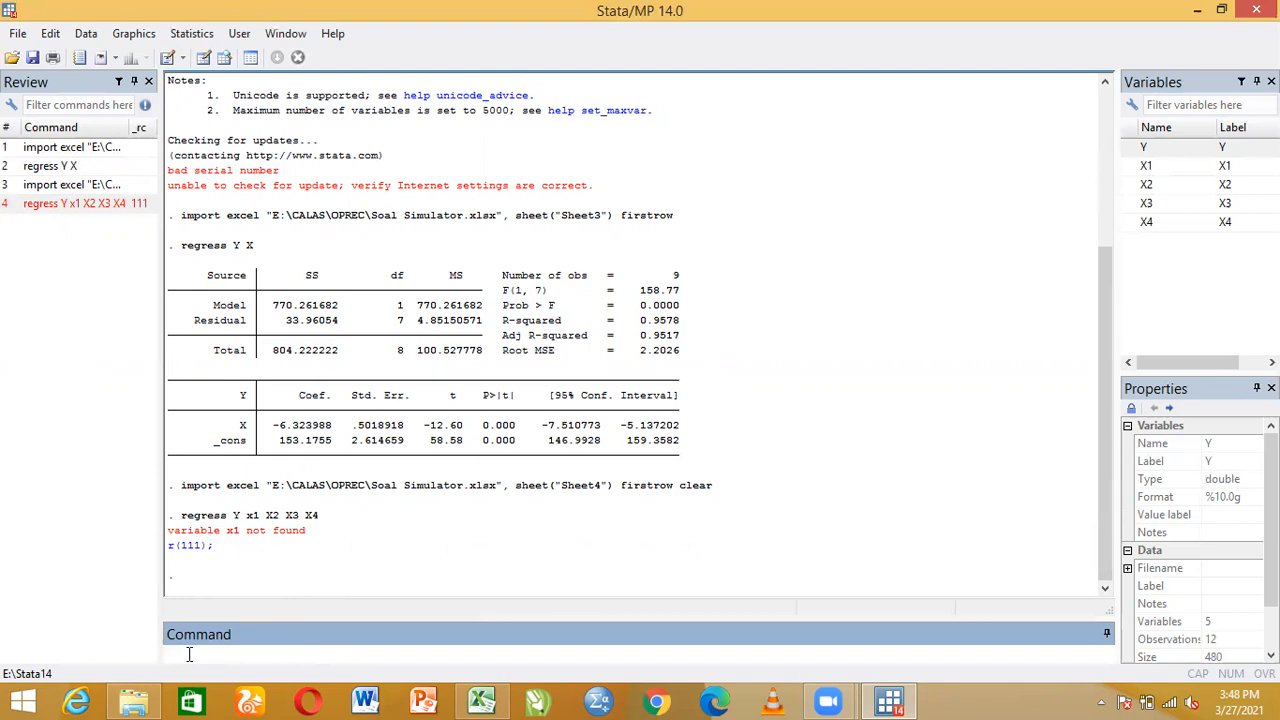
Step: Run a multiple linear regression with the command regress Y X1 X2 X3 X4
type("regress")
key("Caps_Lock")
type("Y X1 X2 X3 X4")
key("Return")
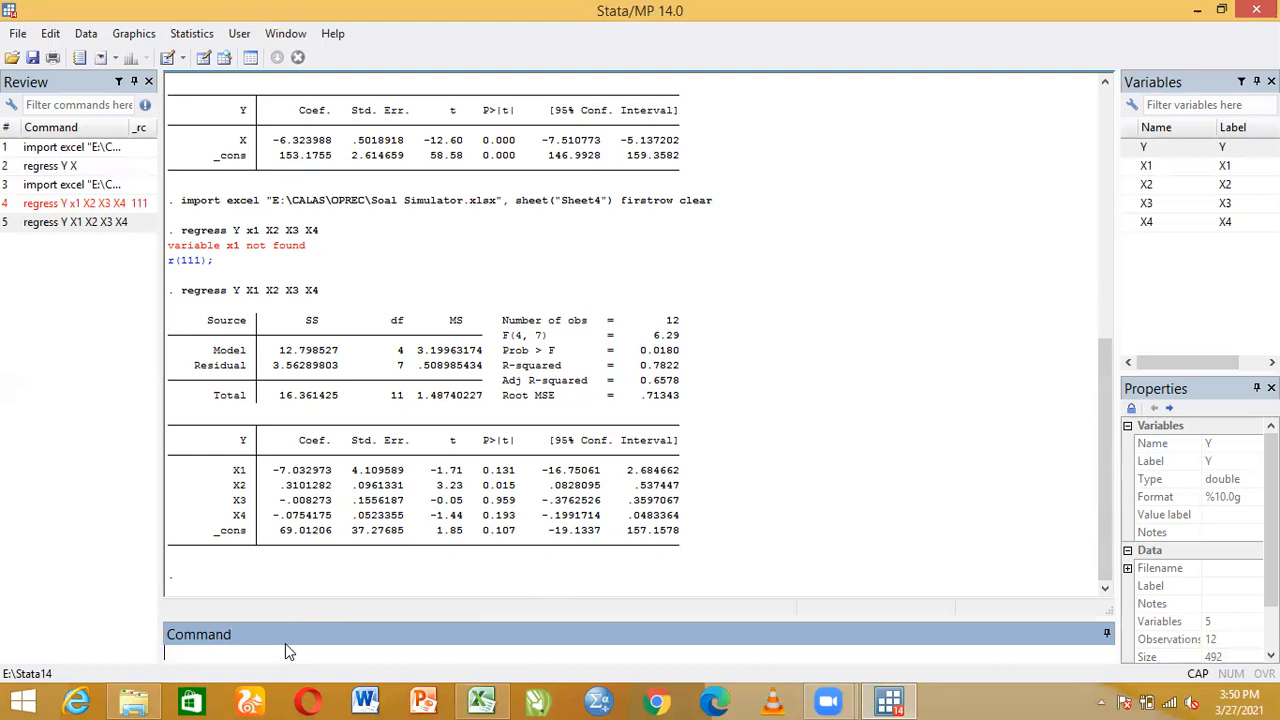
Step: Run a backward stepwise regression with the command stepwise, pr(0.05): reg Y X1 X2 X3 X4
type("STE")
key("BackSpace")
key("BackSpace")
key("Caps_Lock")
key("BackSpace")
type("stepwise, p")
type("r(0.05)")
type(": reg")
key("Caps_Lock")
type("Y X1 X2 X3 X4")
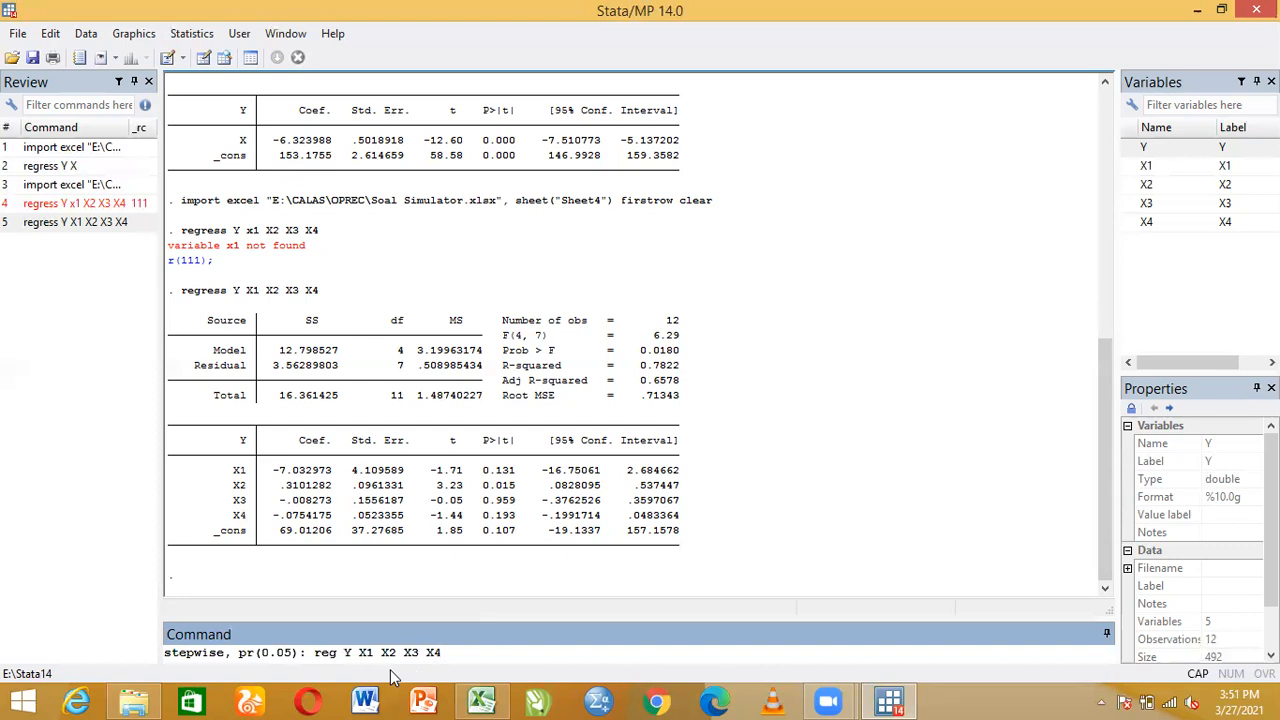
key("Return")
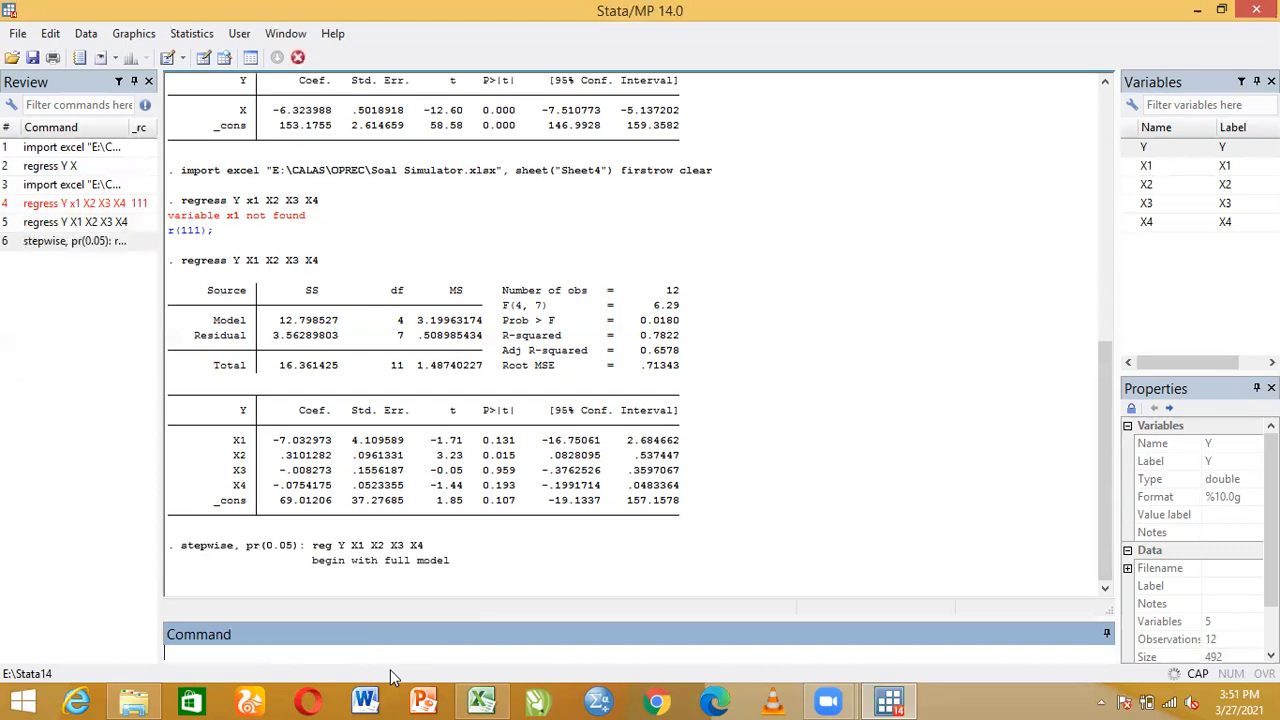